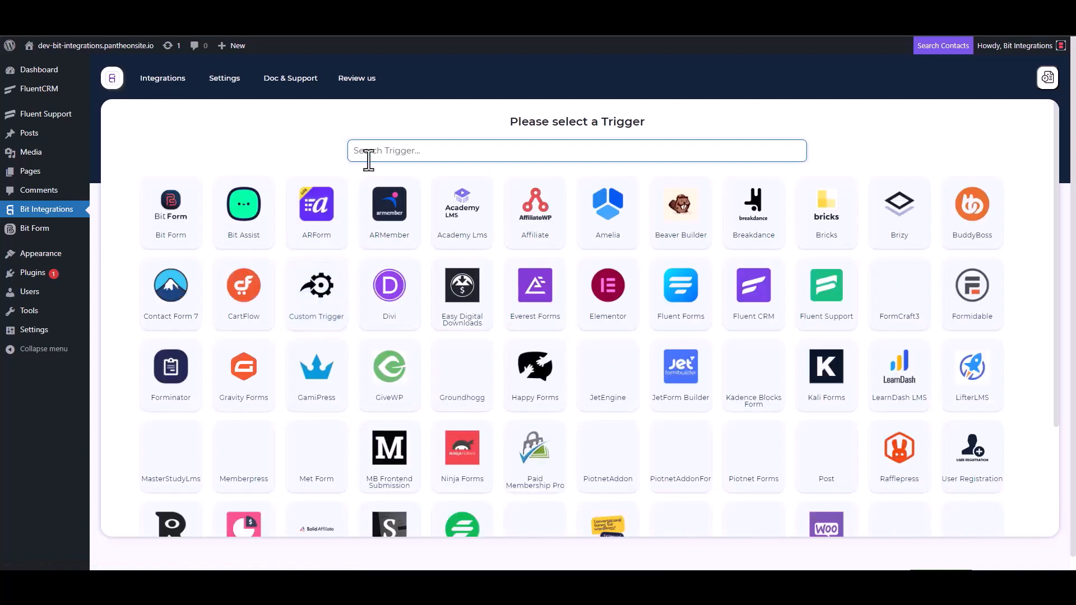
Step: Choose Fluent Support as the trigger, copy its webhook URL, and fetch test data
click(828, 309)
click(765, 271)
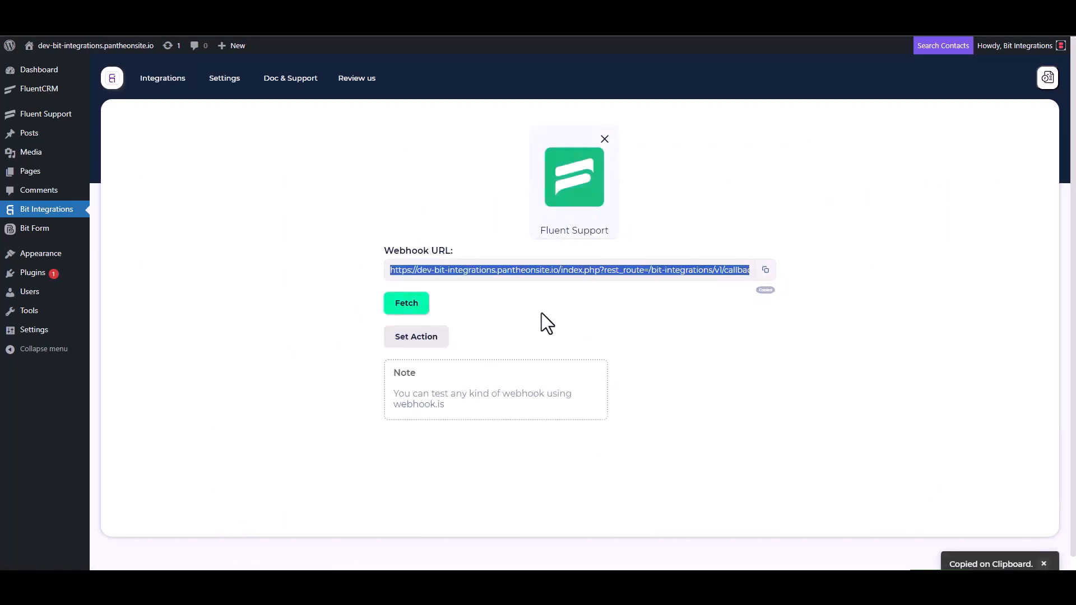
click(405, 307)
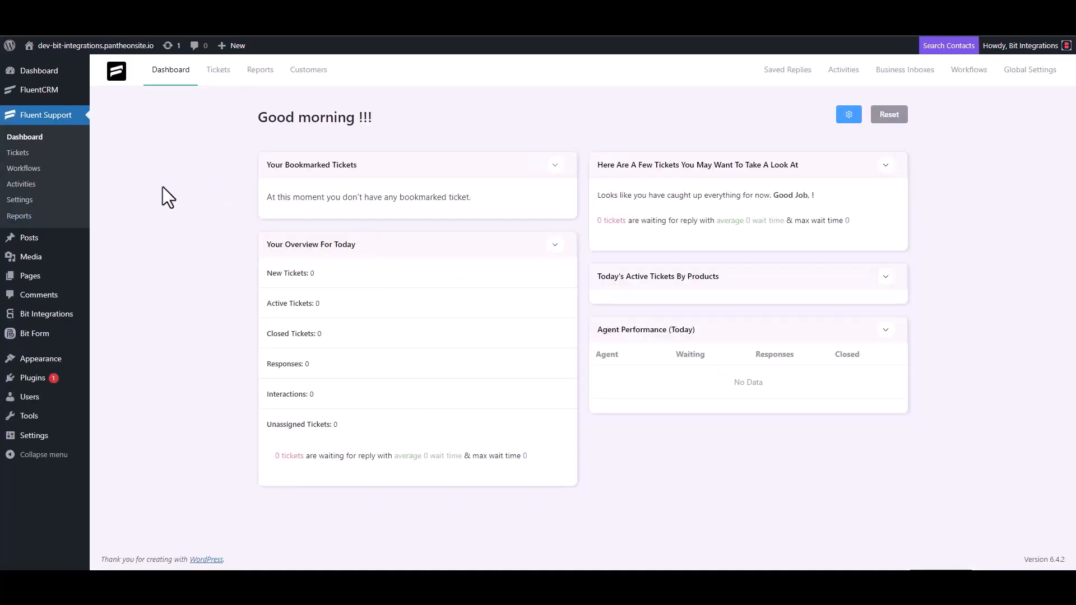
Step: Create an automatic Fluent Support workflow named 'Bit Integrations' and open its editor
click(37, 168)
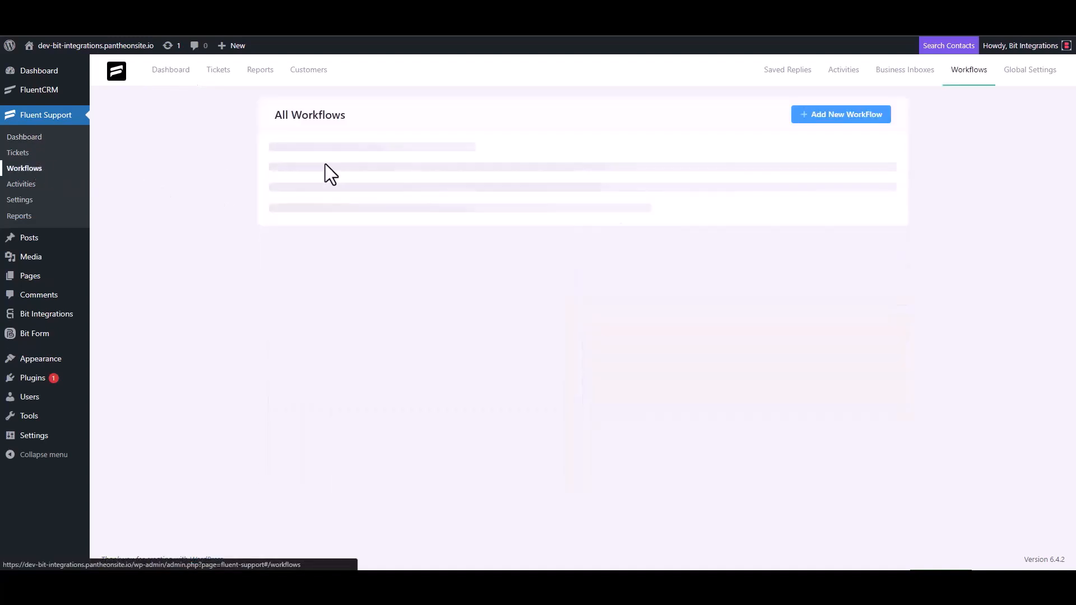
click(825, 115)
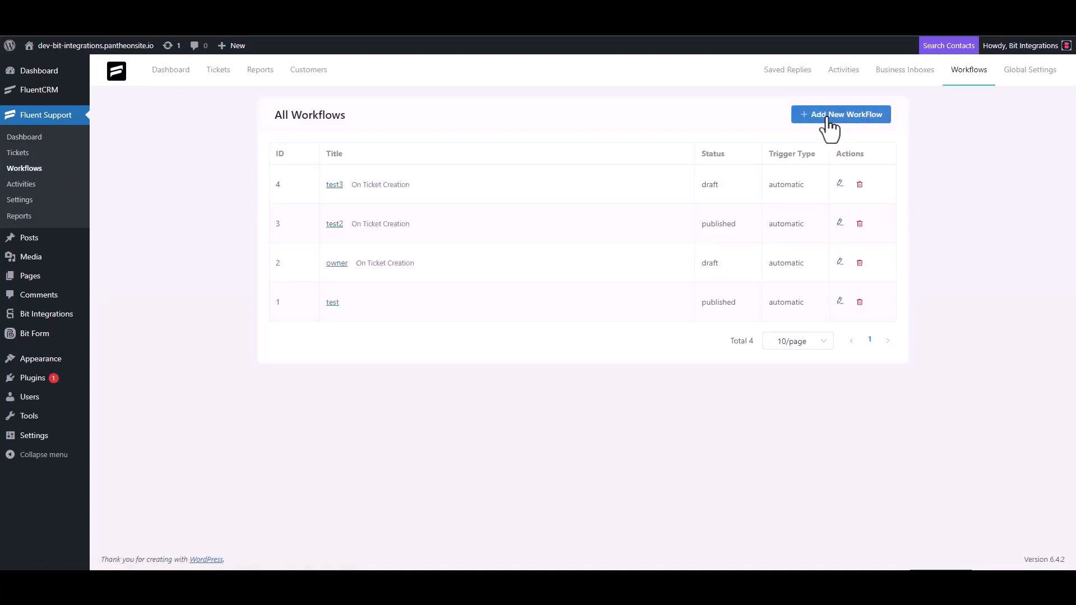
click(326, 134)
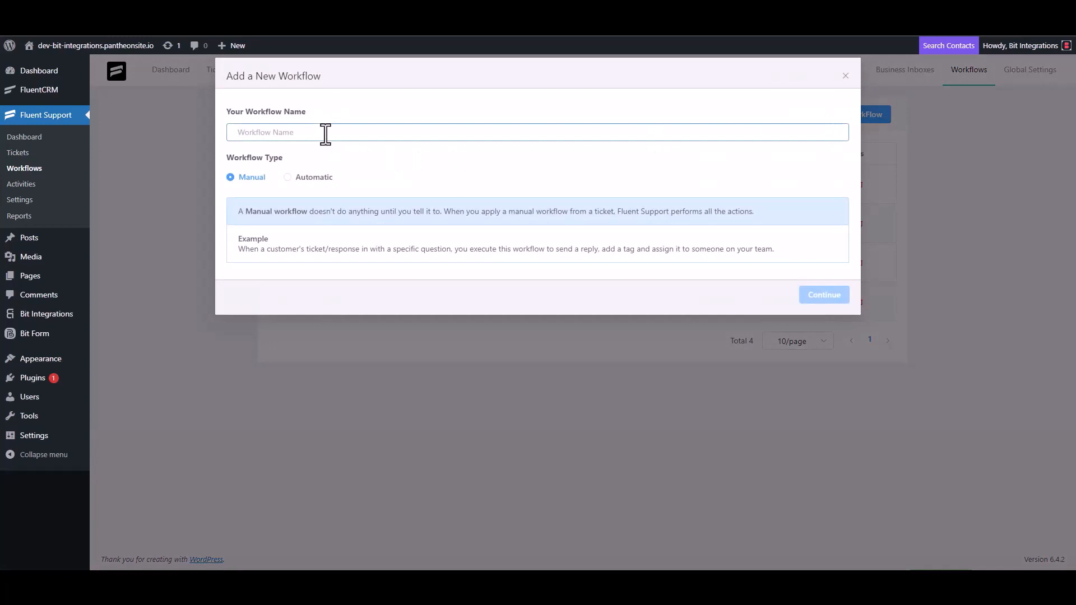
text(Bit)
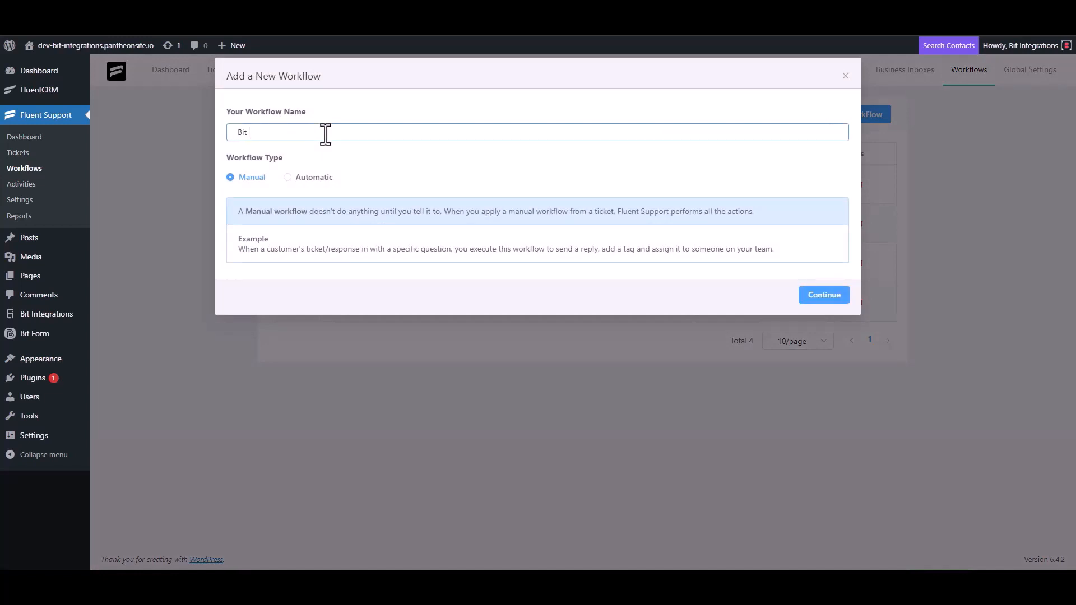
text( Integrations)
click(302, 178)
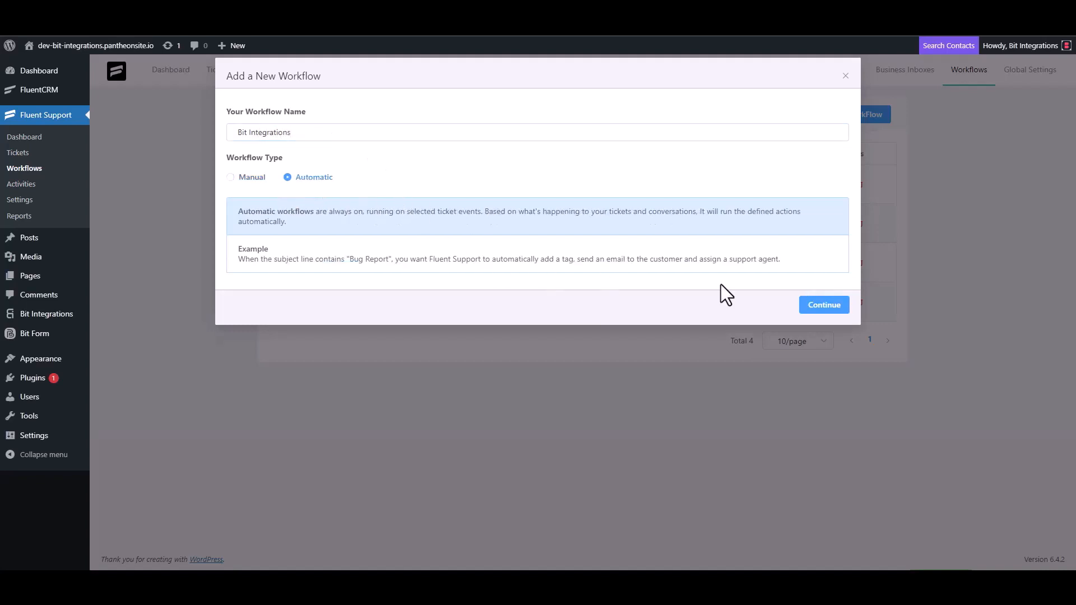
click(822, 307)
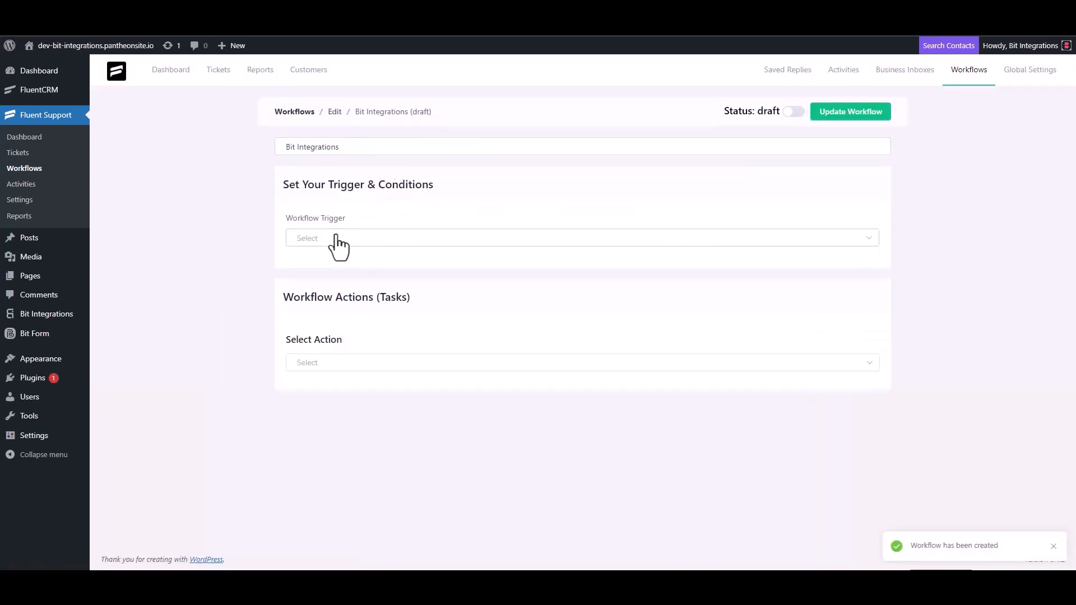
Step: Trigger the workflow On Ticket Creation and add an outgoing webhook using the copied URL
click(336, 240)
click(332, 268)
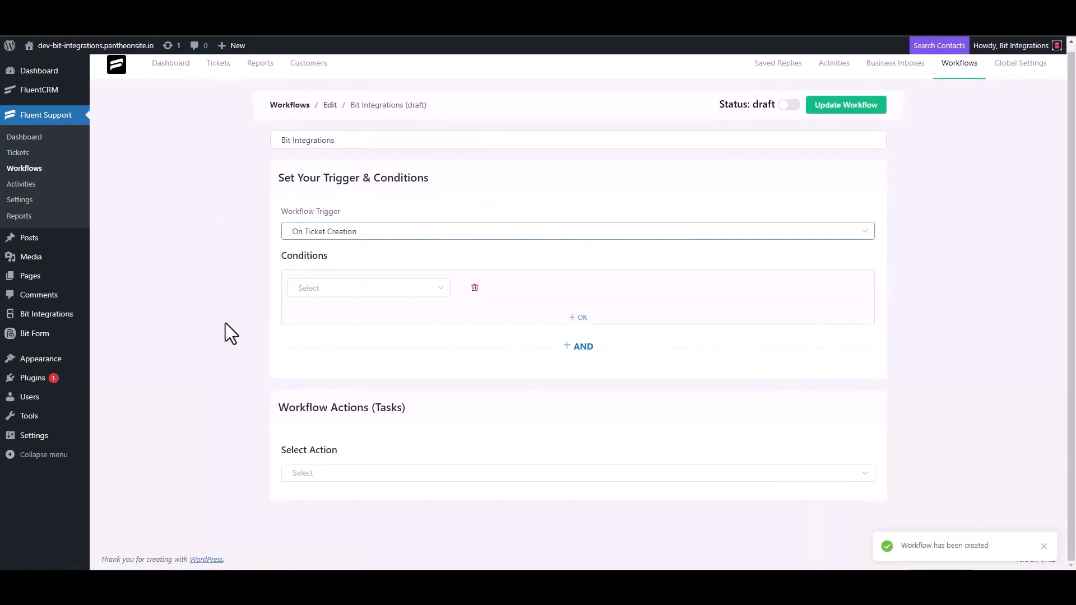
click(312, 472)
scroll(329, 389, down, 3)
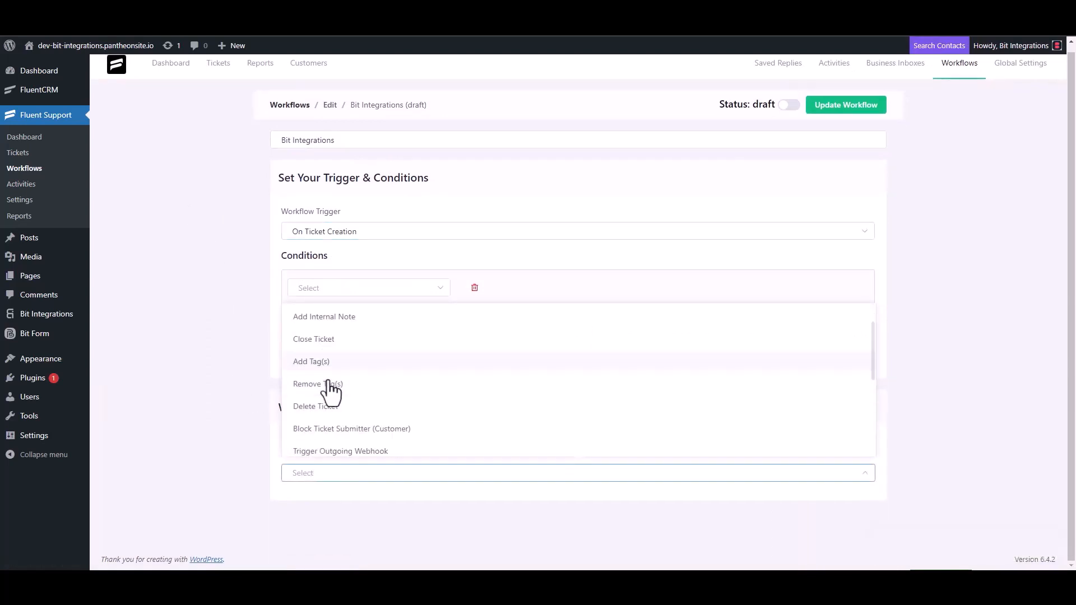
click(367, 318)
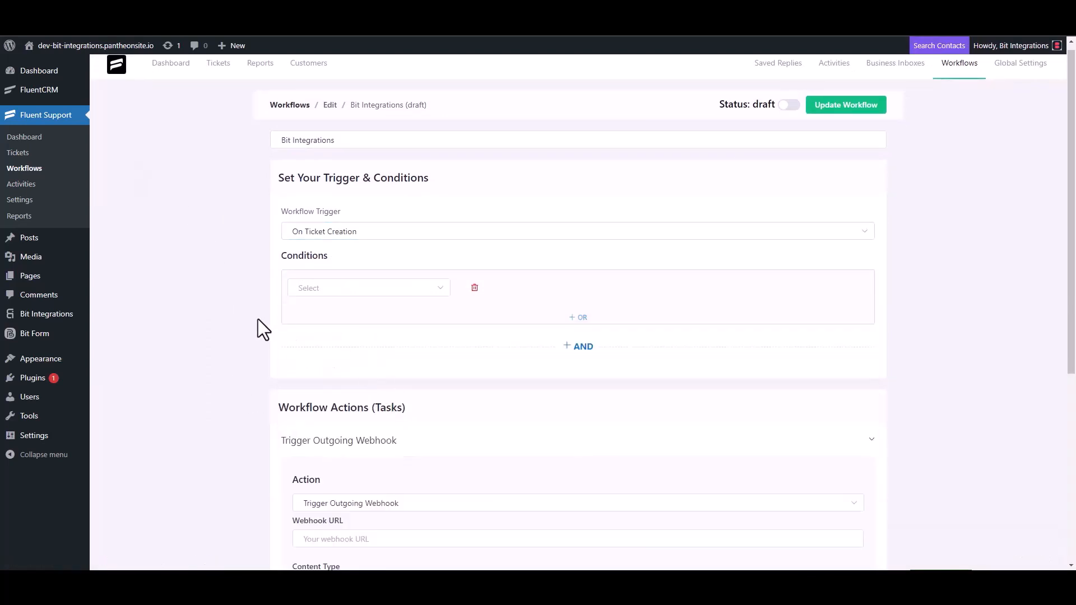
scroll(257, 318, down, 4)
click(364, 317)
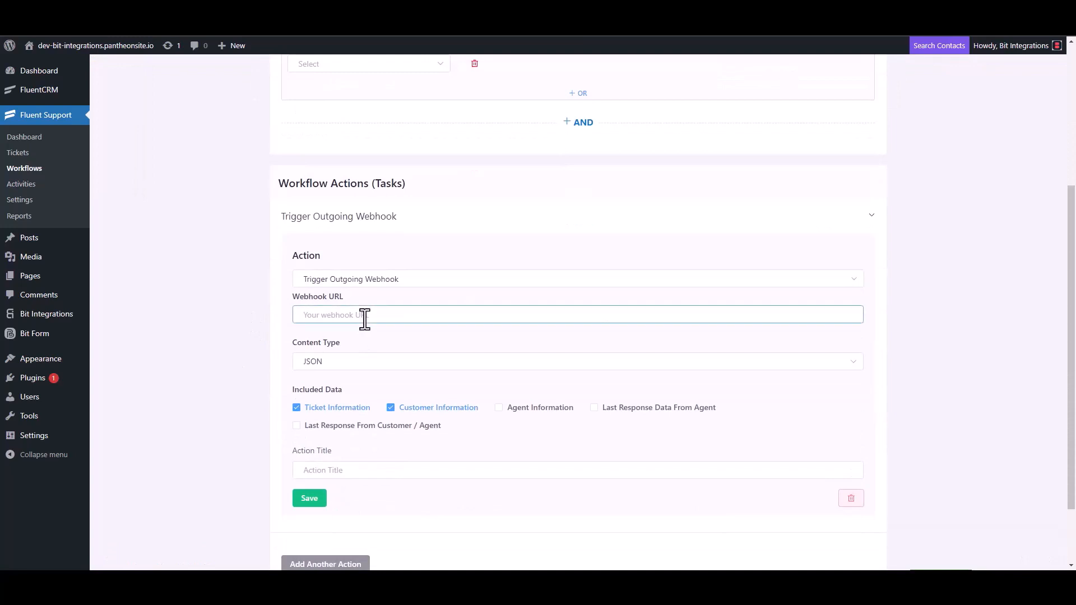
key(ctrl+v)
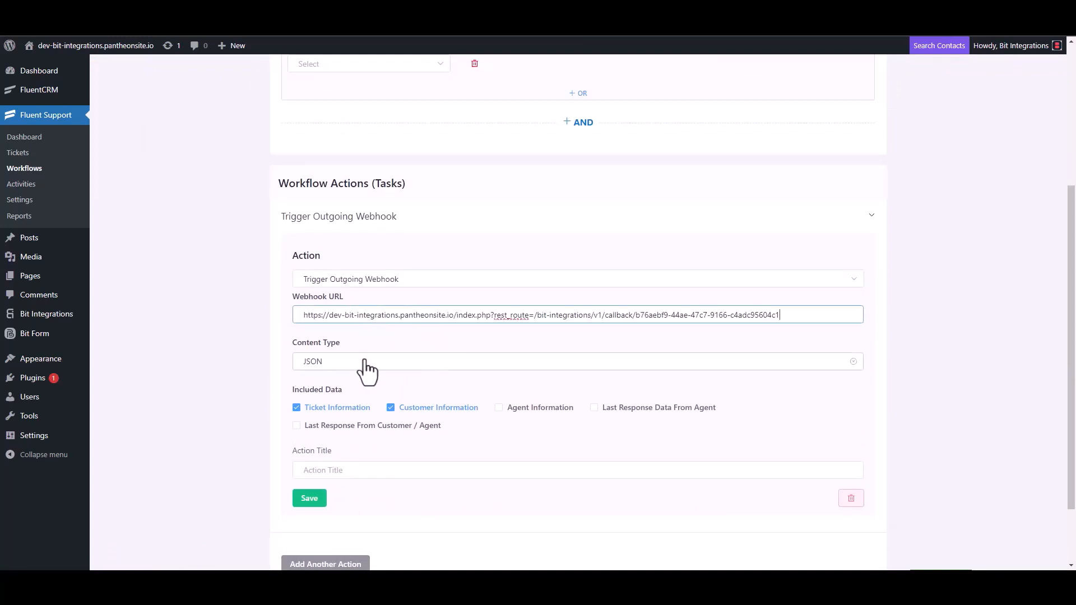
Step: Title the webhook action 'Bit Integrations', save it, and publish the workflow
scroll(367, 370, down, 2)
click(336, 388)
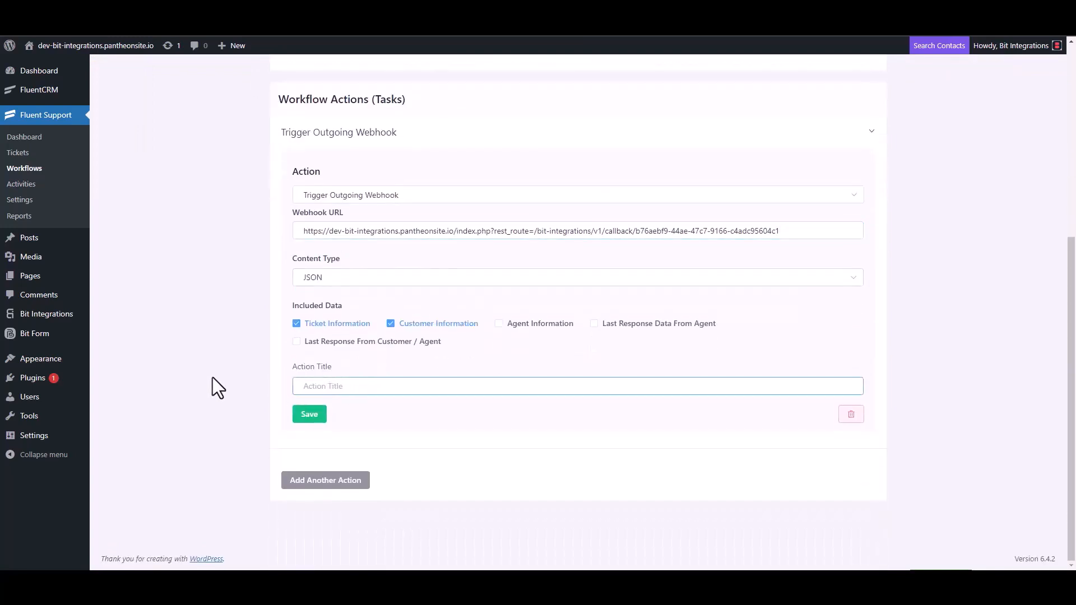
text(Bit Integrations)
click(308, 416)
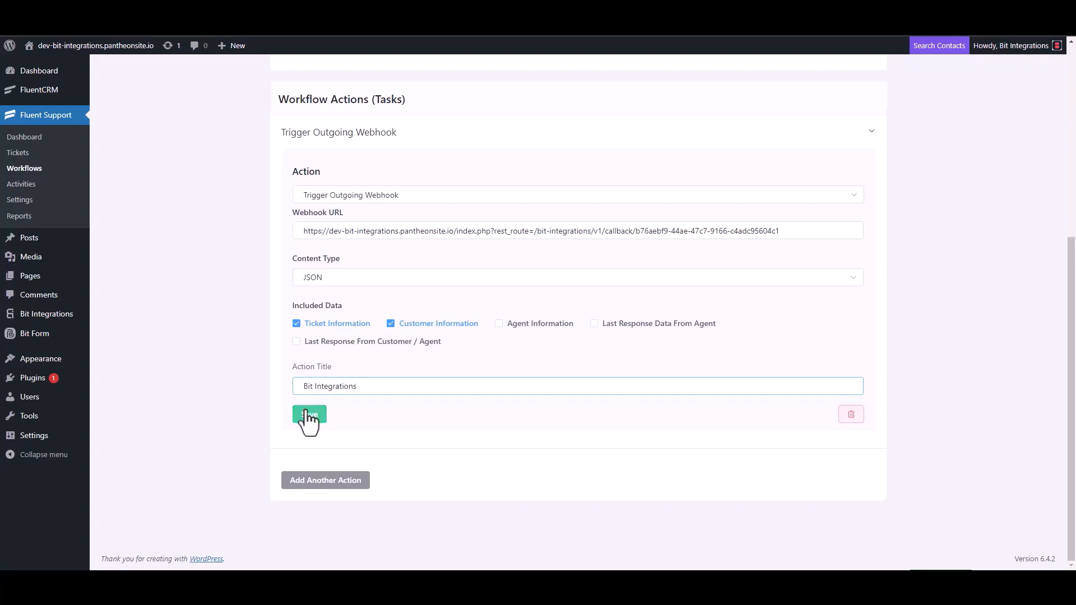
click(789, 103)
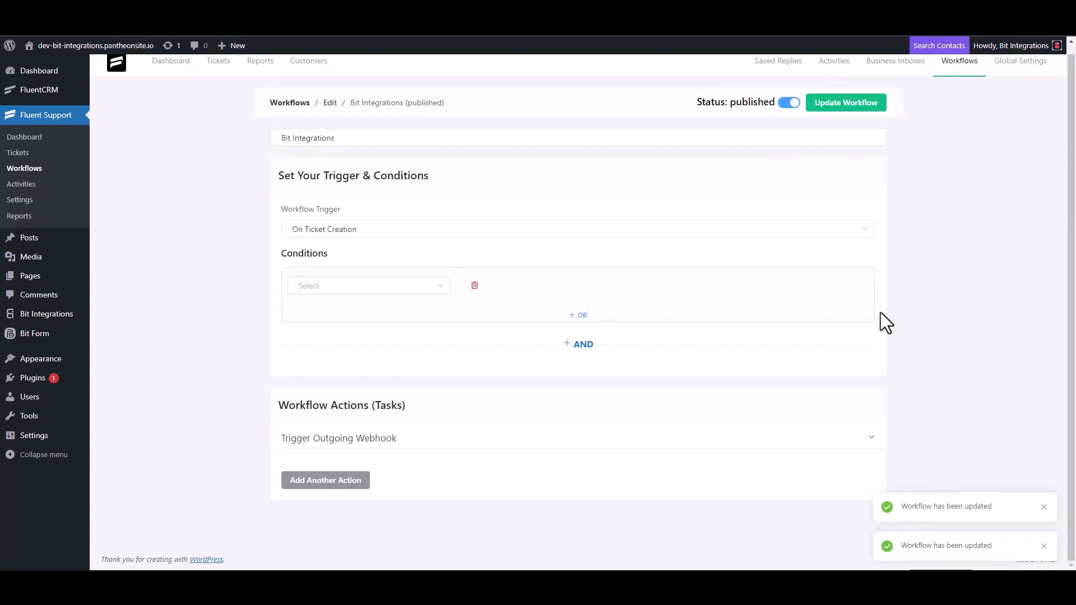
Step: Start a new ticket and create a new contact with first name test and an e-mail address
click(26, 154)
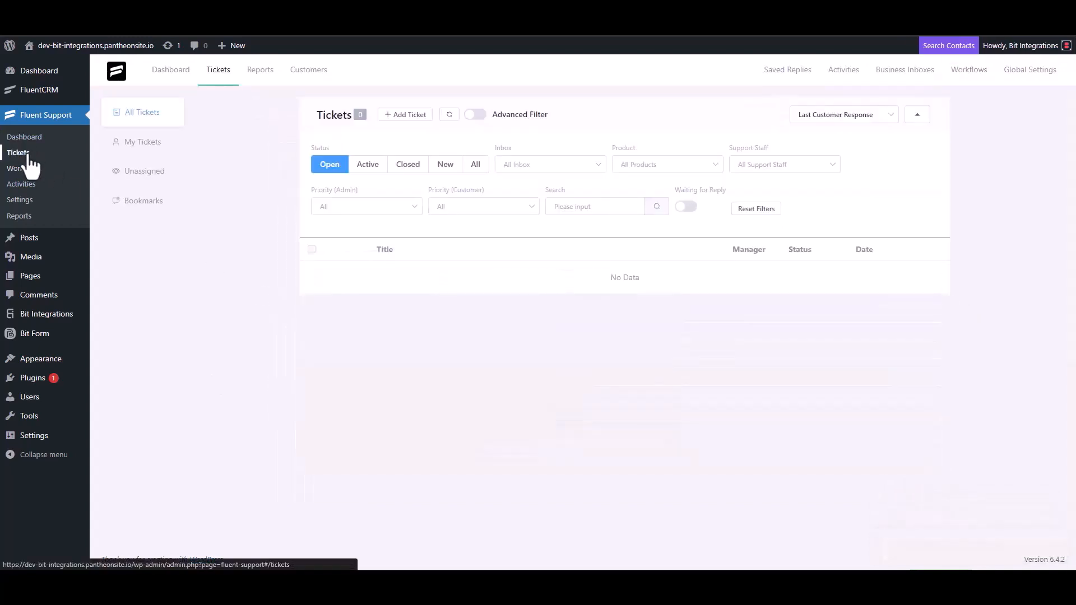
click(402, 115)
click(439, 143)
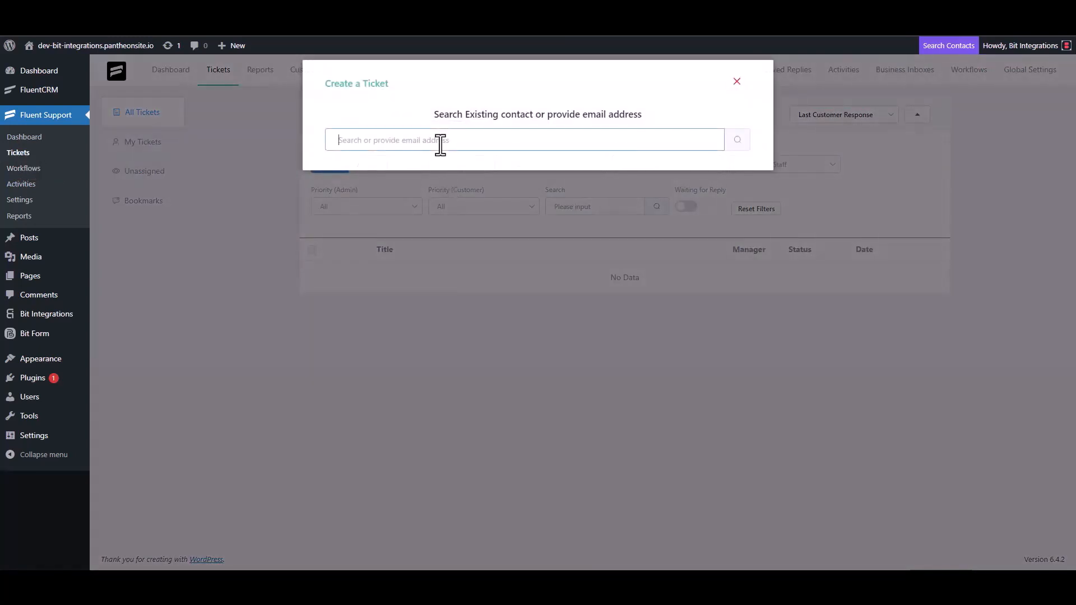
text(test@gmail.com)
click(736, 141)
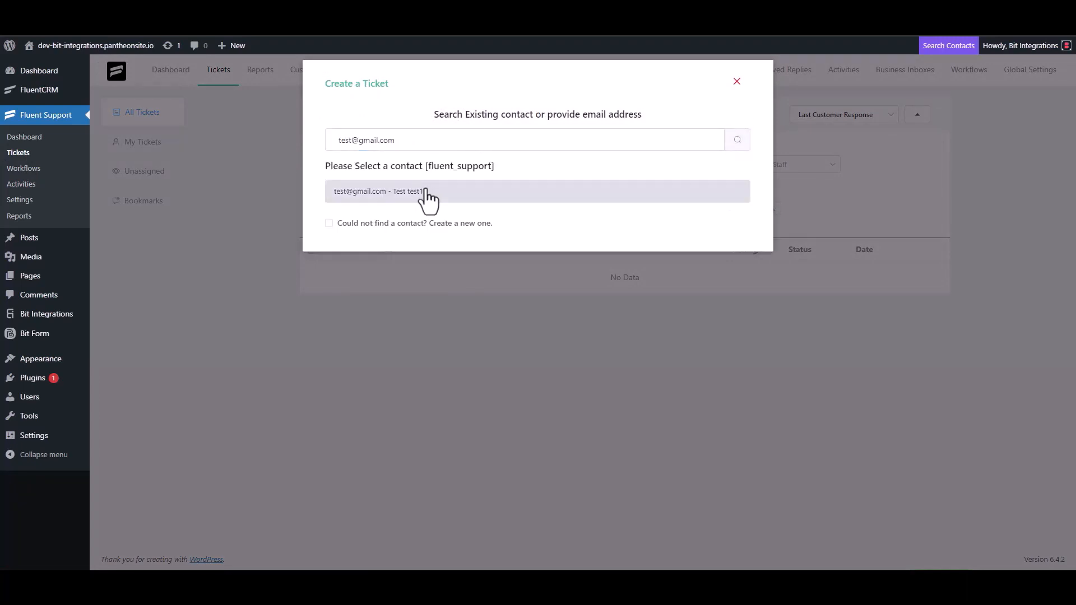
click(367, 223)
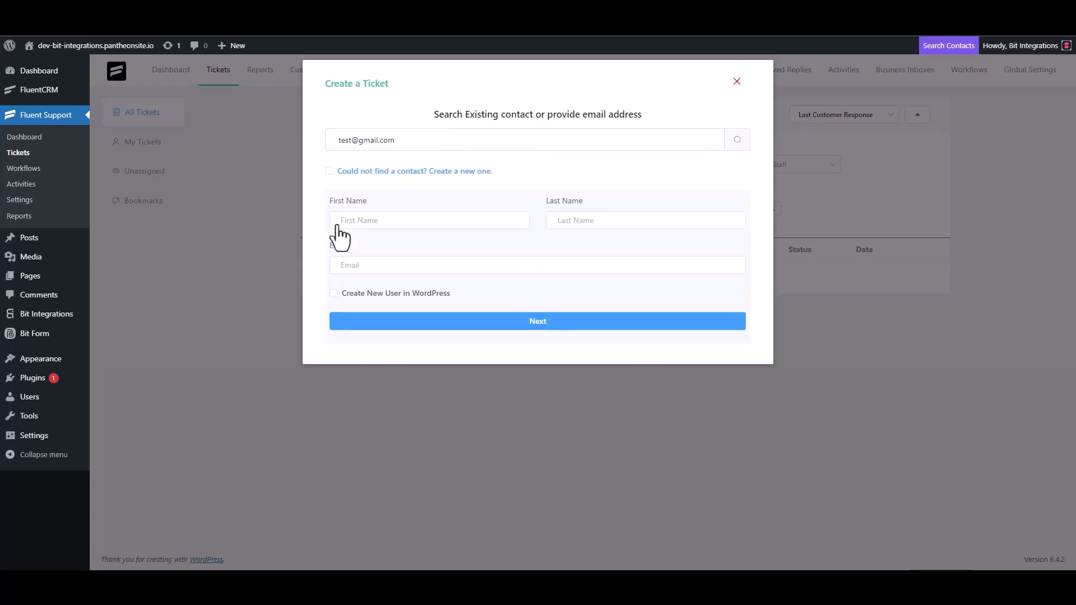
click(375, 227)
text(test3)
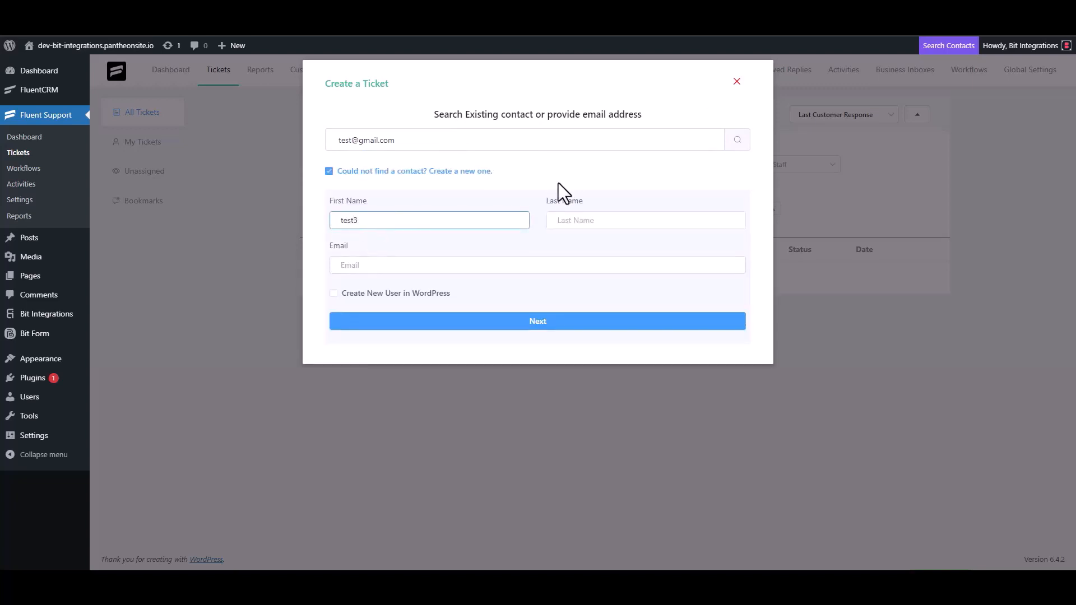
click(381, 267)
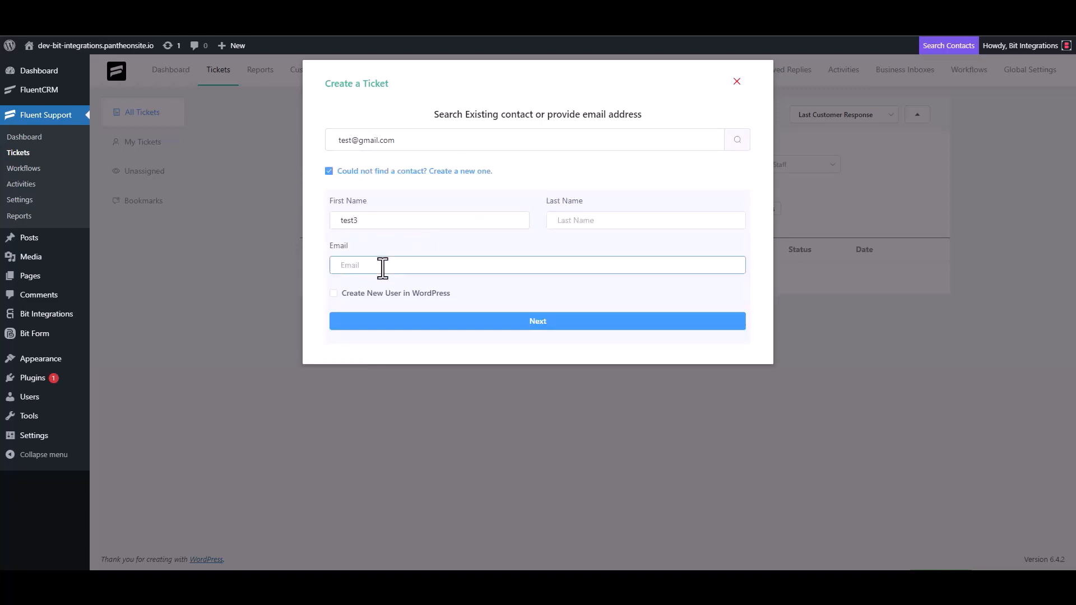
click(549, 322)
Step: Enter 'test' as both subject and ticket details, then create the ticket
click(391, 202)
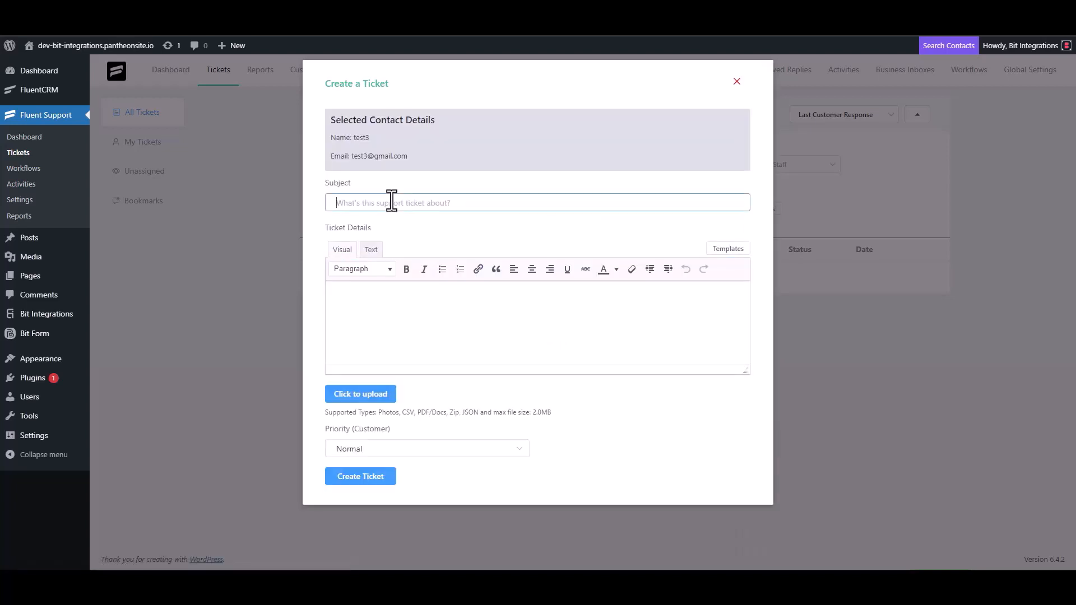
text(test)
click(378, 300)
text(test)
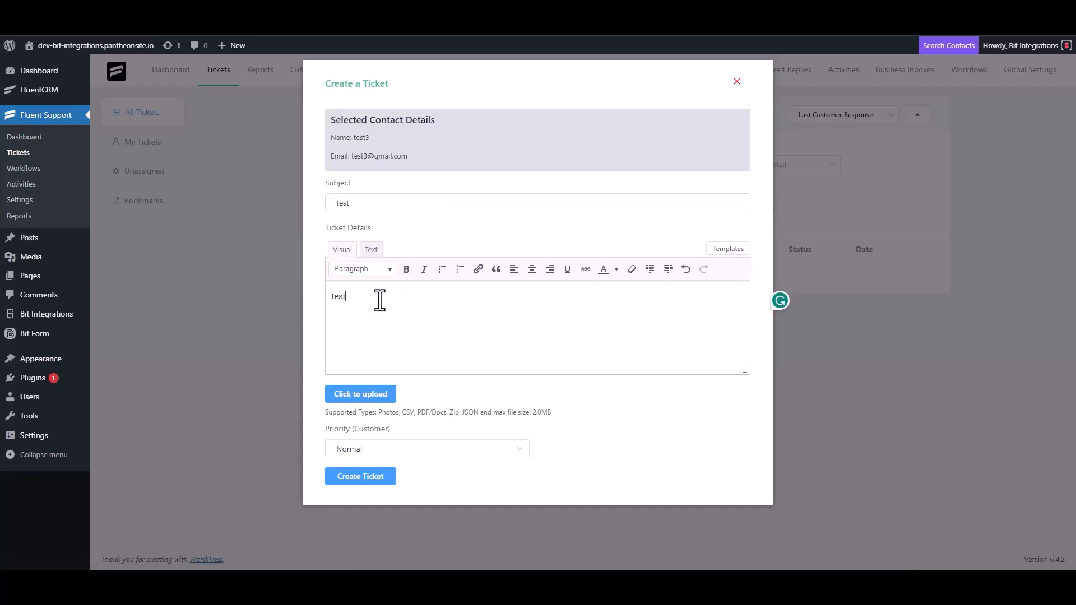
click(364, 475)
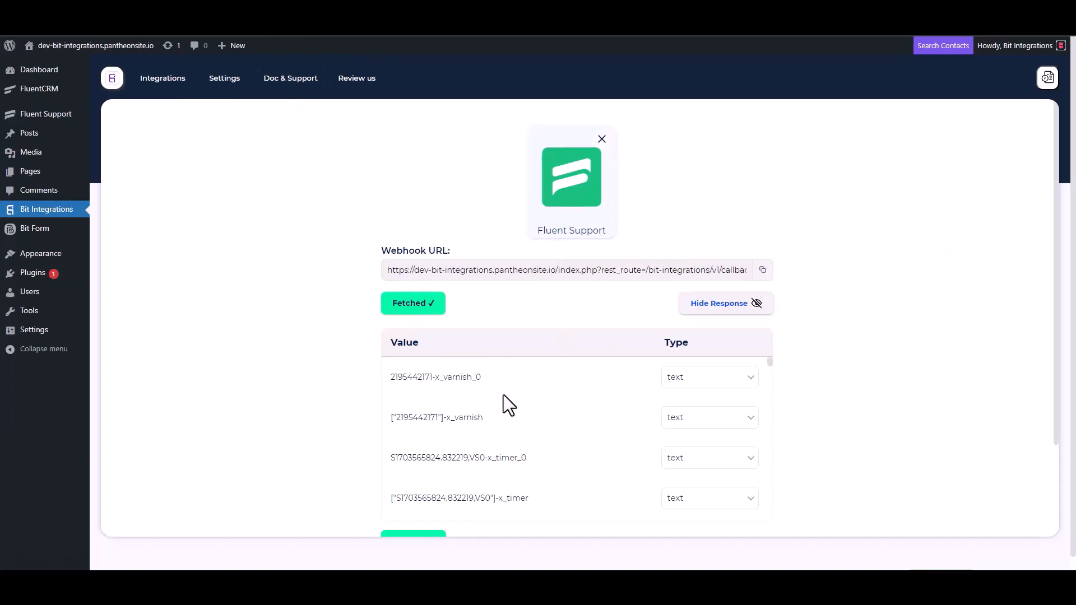
Step: Search 'sal' among actions, choose Salesflare, and open its API key page
scroll(500, 395, down, 3)
scroll(350, 431, down, 2)
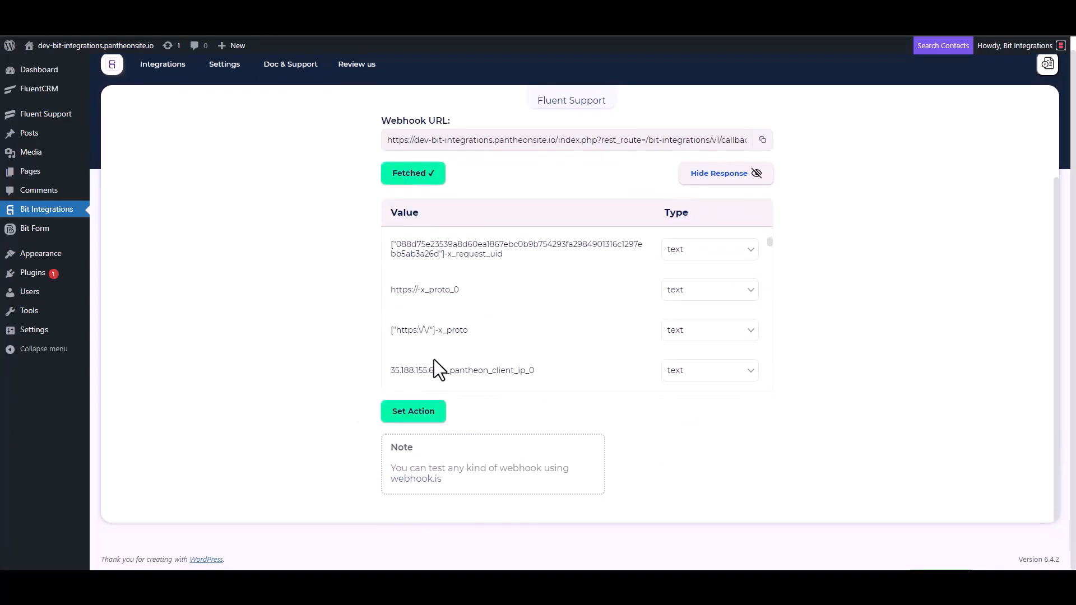
scroll(486, 303, down, 5)
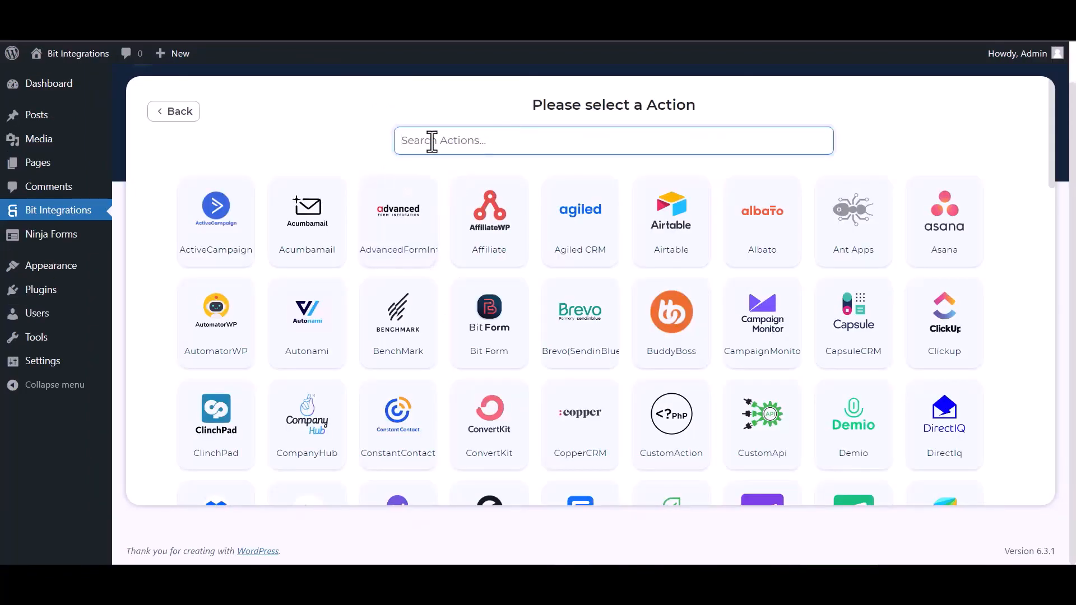
text(sal)
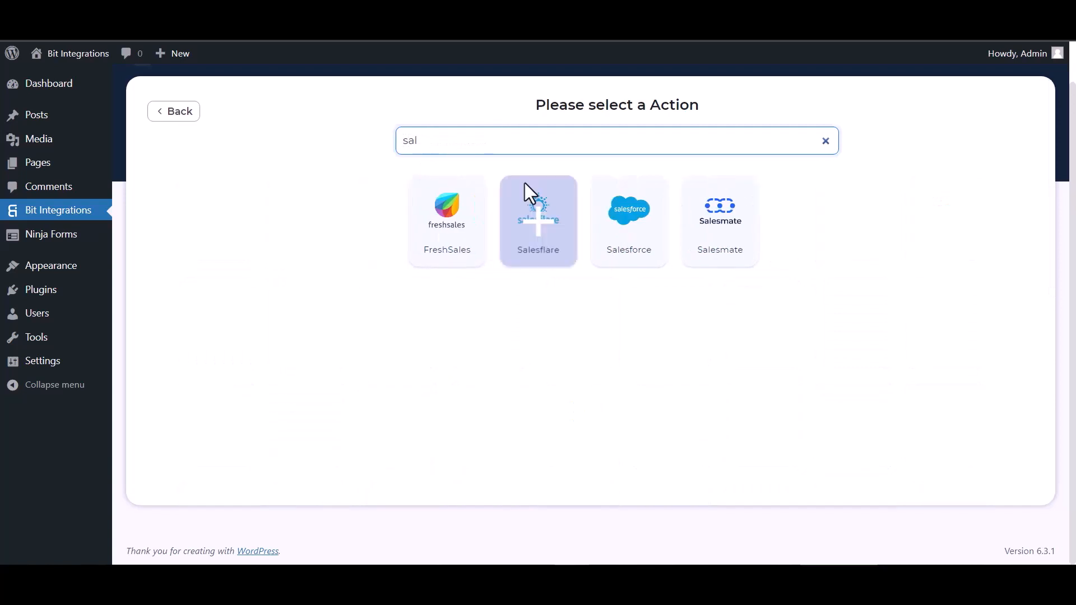
click(547, 249)
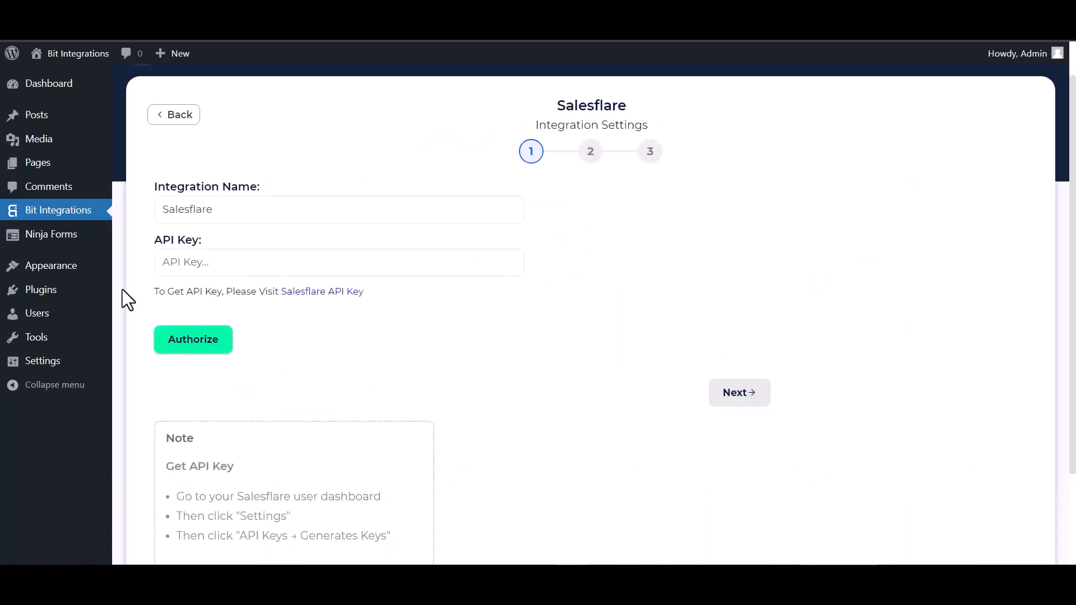
click(304, 294)
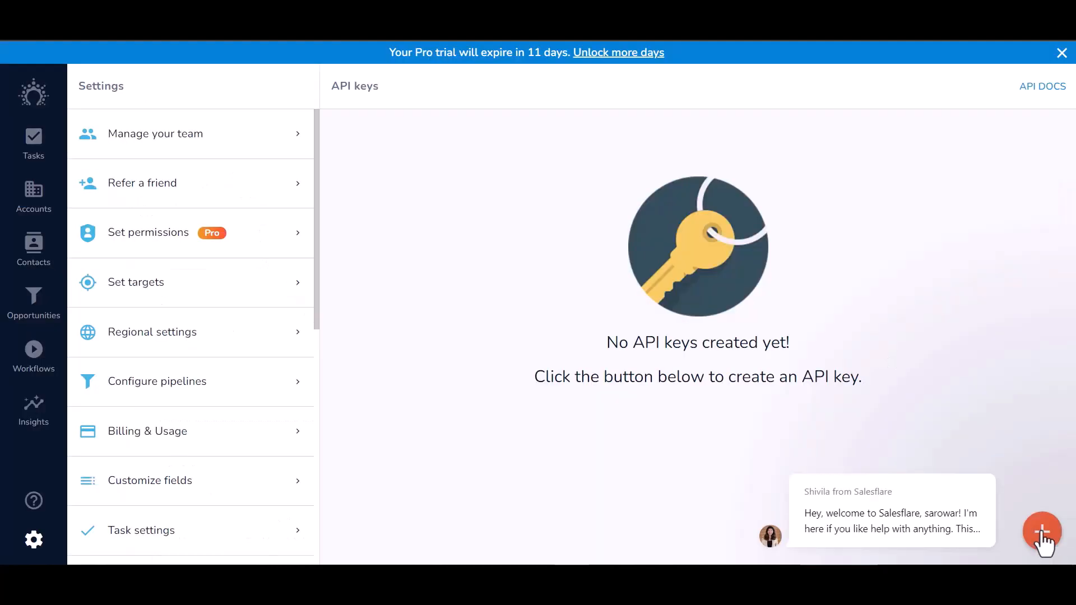
Step: Create a Salesflare API key named 'Bit Integrations' and paste it into the integration's API Key field
click(1042, 535)
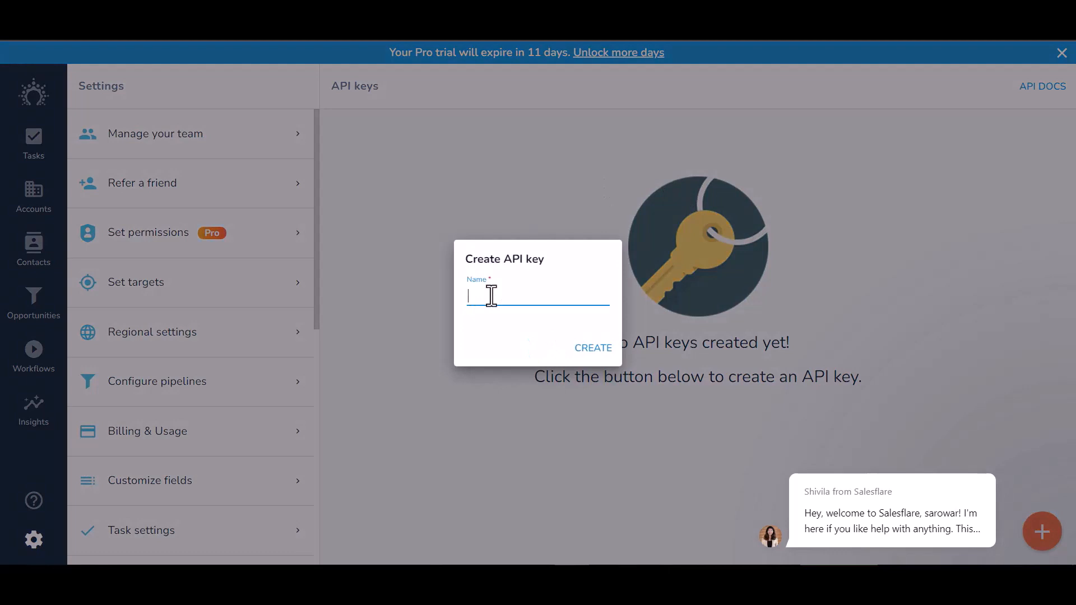
text(Bit Integrations)
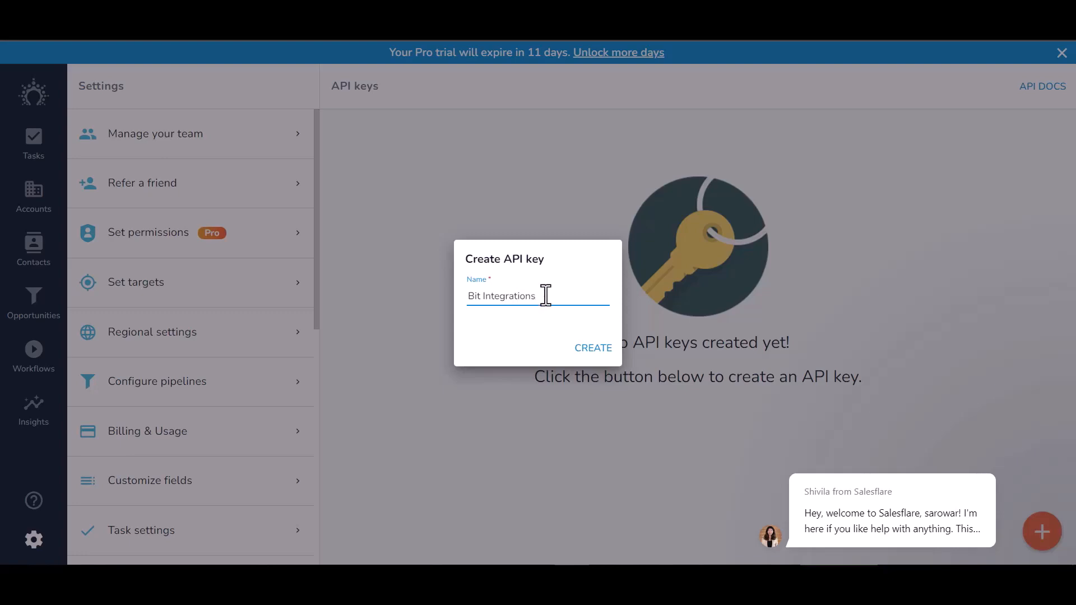
click(599, 350)
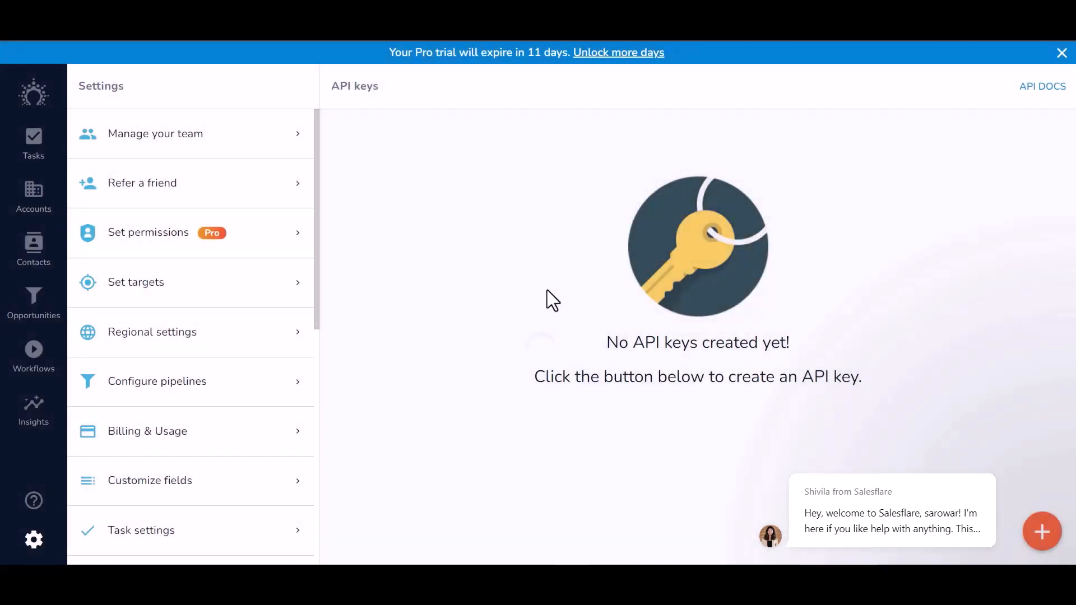
click(349, 214)
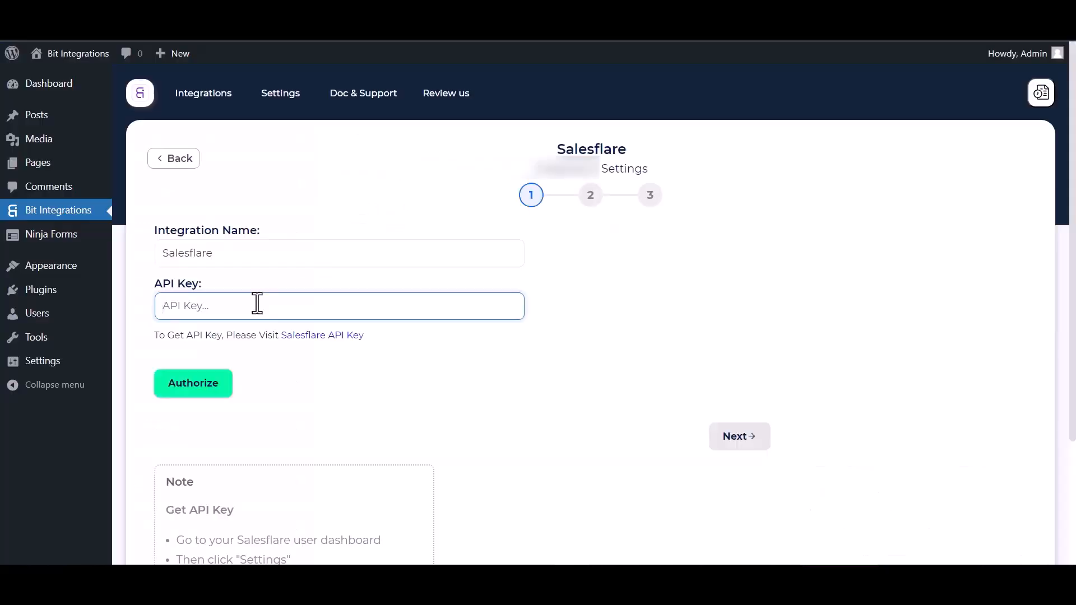
key(ctrl+v)
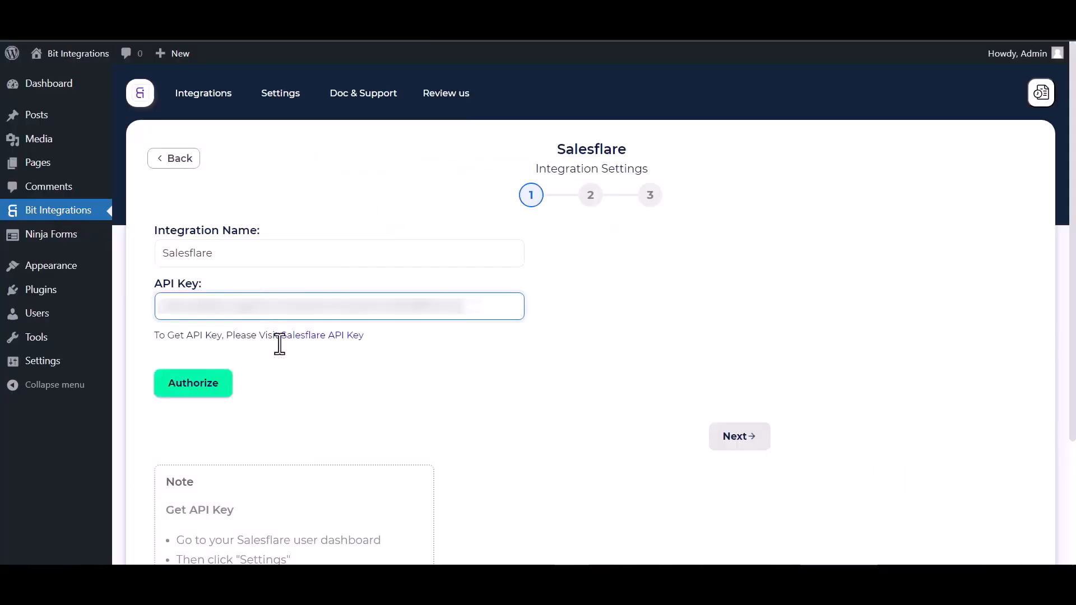
Step: Authorize the Salesflare connection and continue to step 2
click(230, 390)
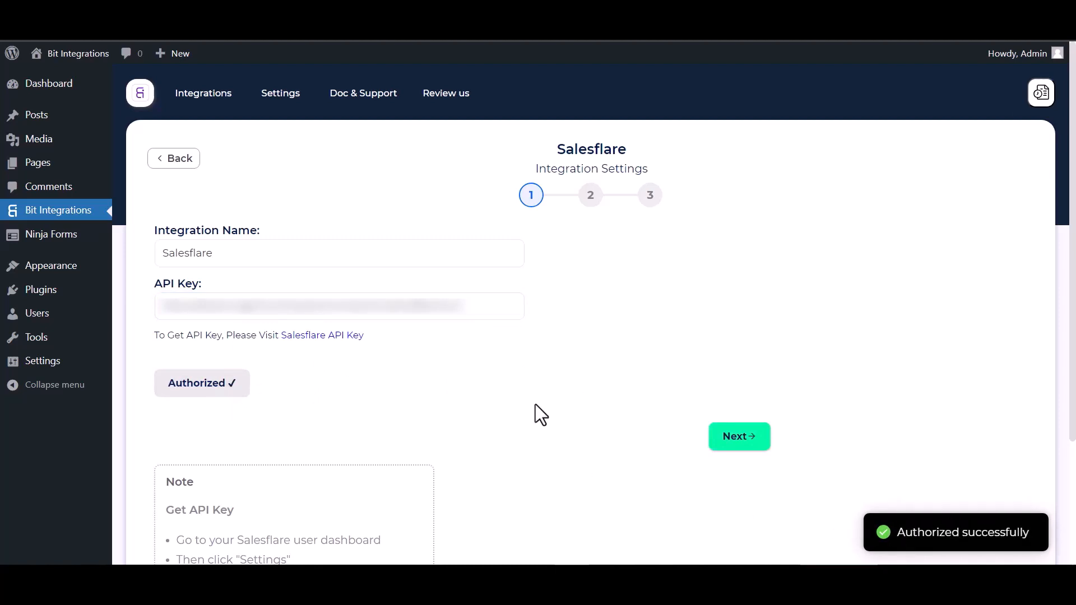
scroll(536, 405, down, 1)
click(746, 374)
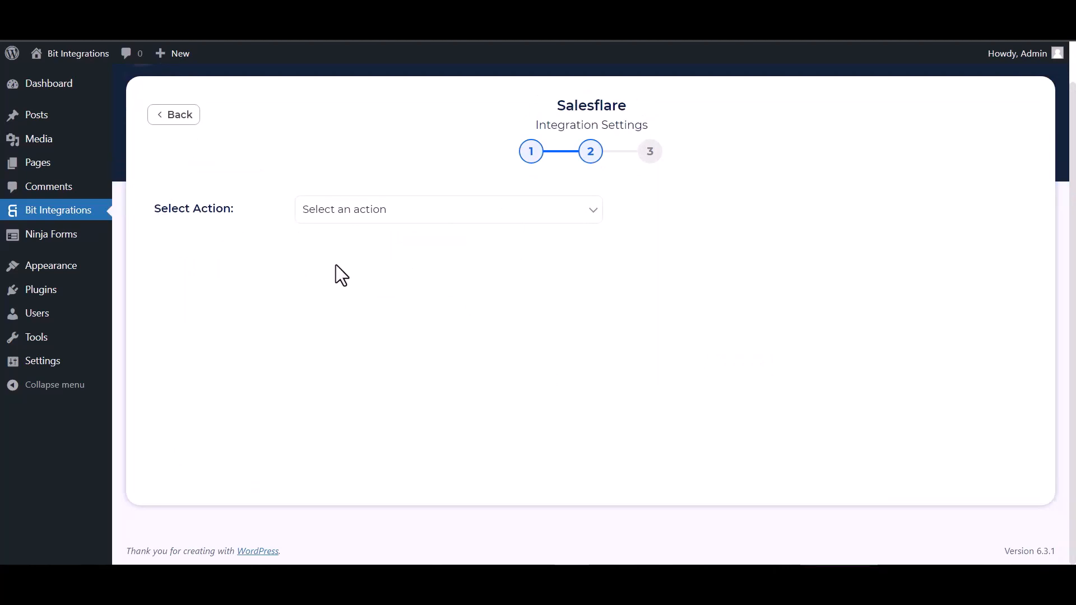
Step: Select the Create Contact action and map First Name and Email to Email Address
click(372, 218)
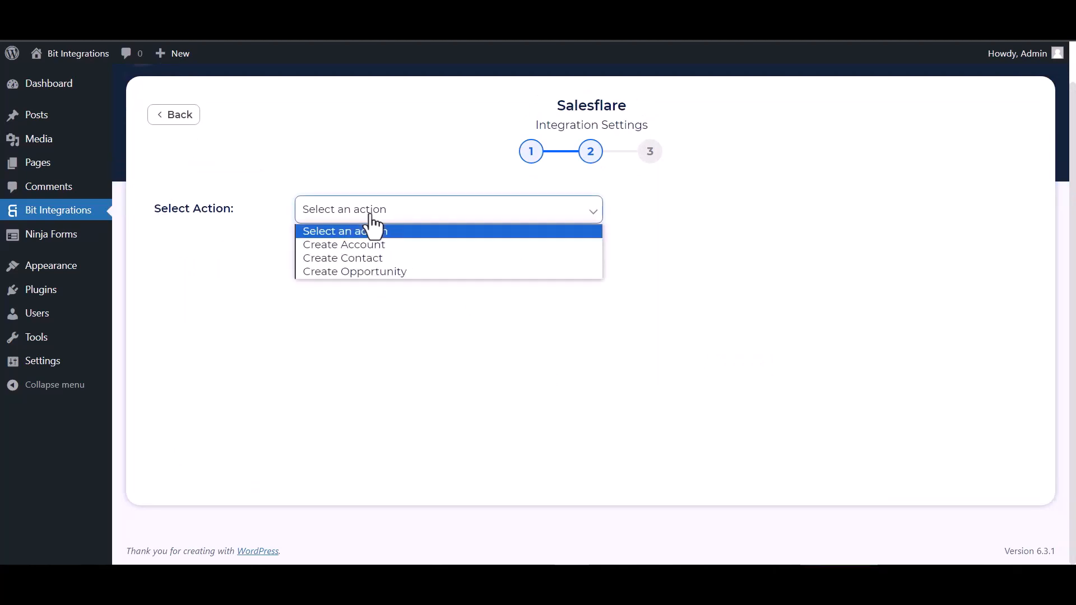
click(348, 256)
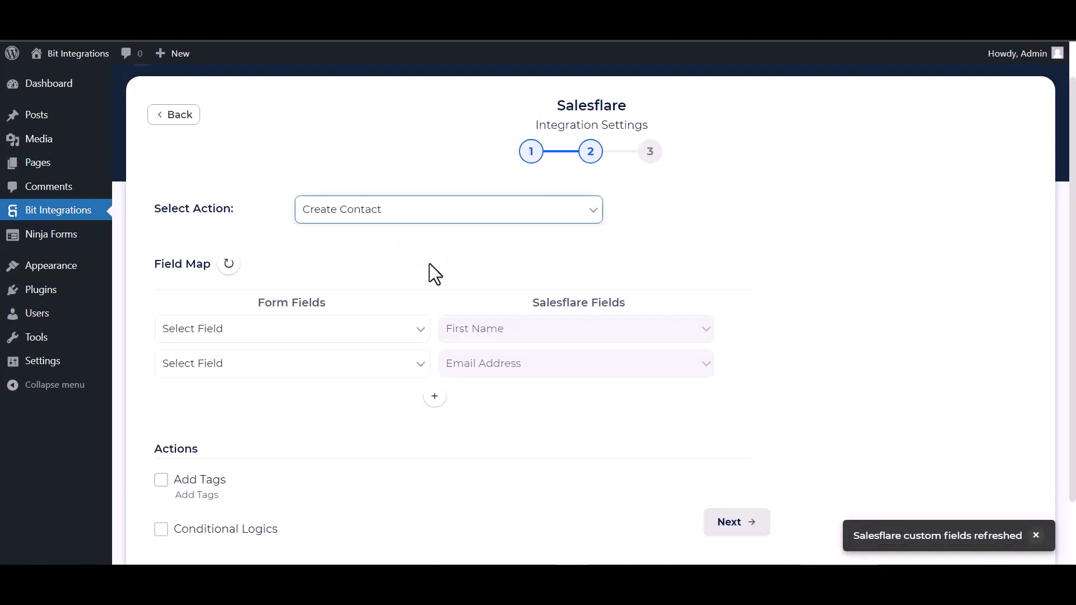
scroll(430, 264, down, 1)
click(423, 263)
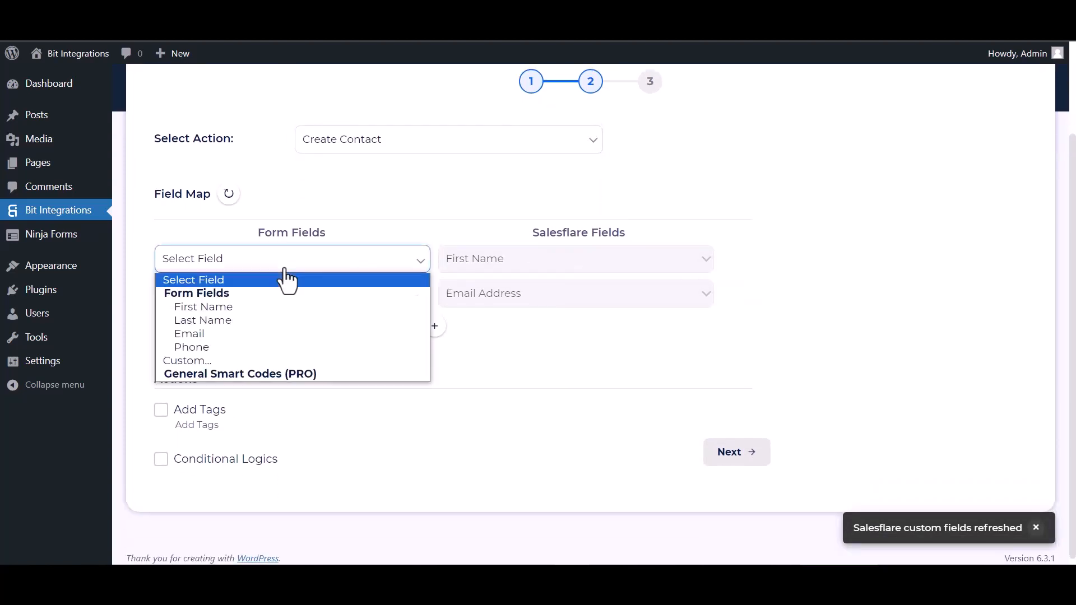
click(208, 305)
click(265, 302)
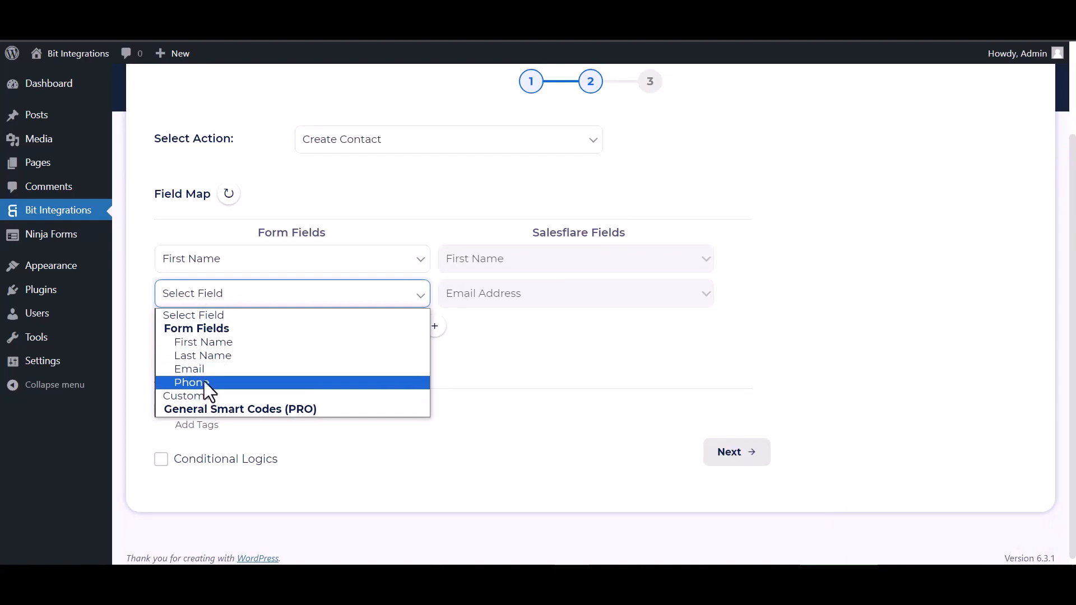
click(205, 371)
Step: Add mapping rows Last Name→Last Name and Phone→Phone Number
click(434, 327)
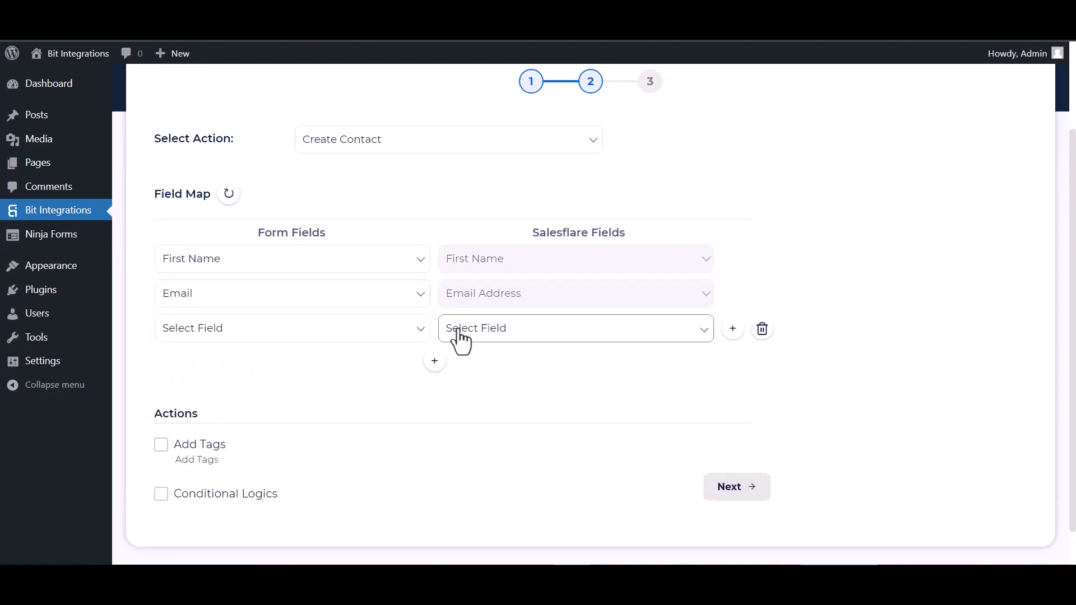
click(456, 333)
click(469, 390)
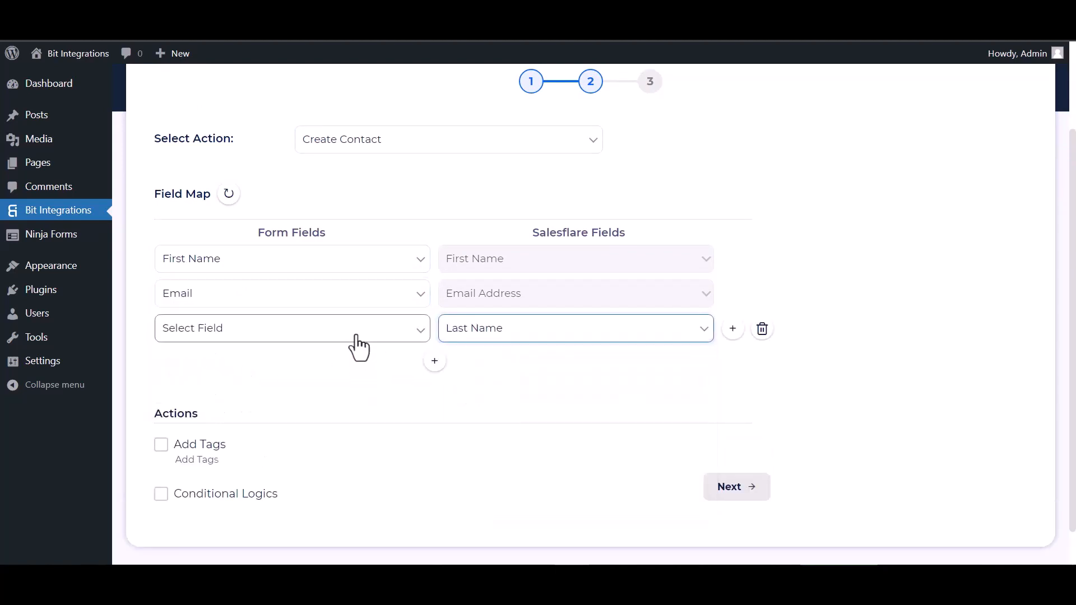
click(355, 335)
click(198, 390)
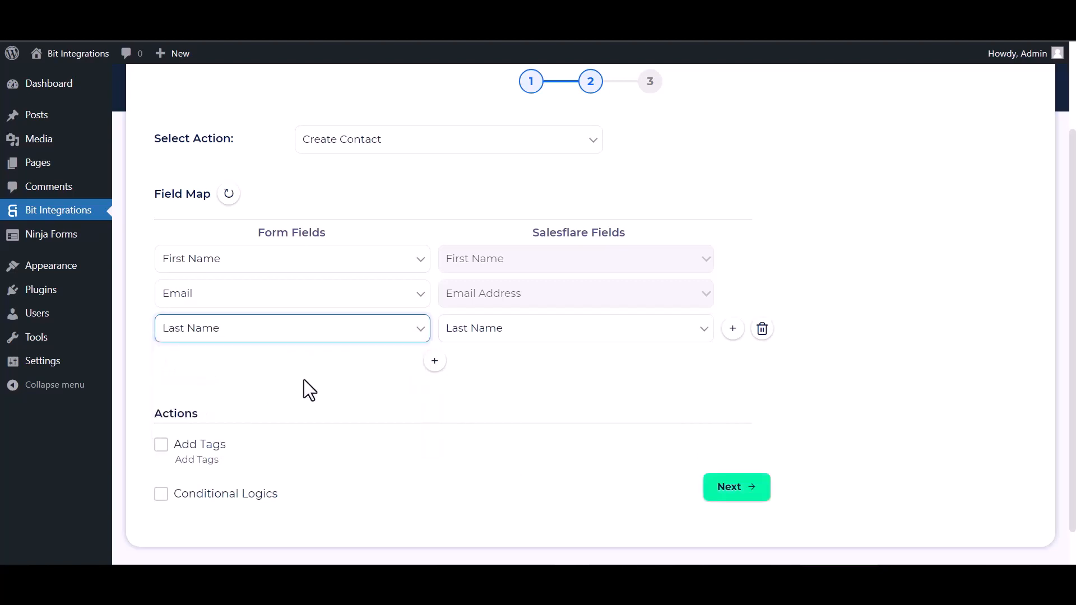
click(435, 361)
click(474, 370)
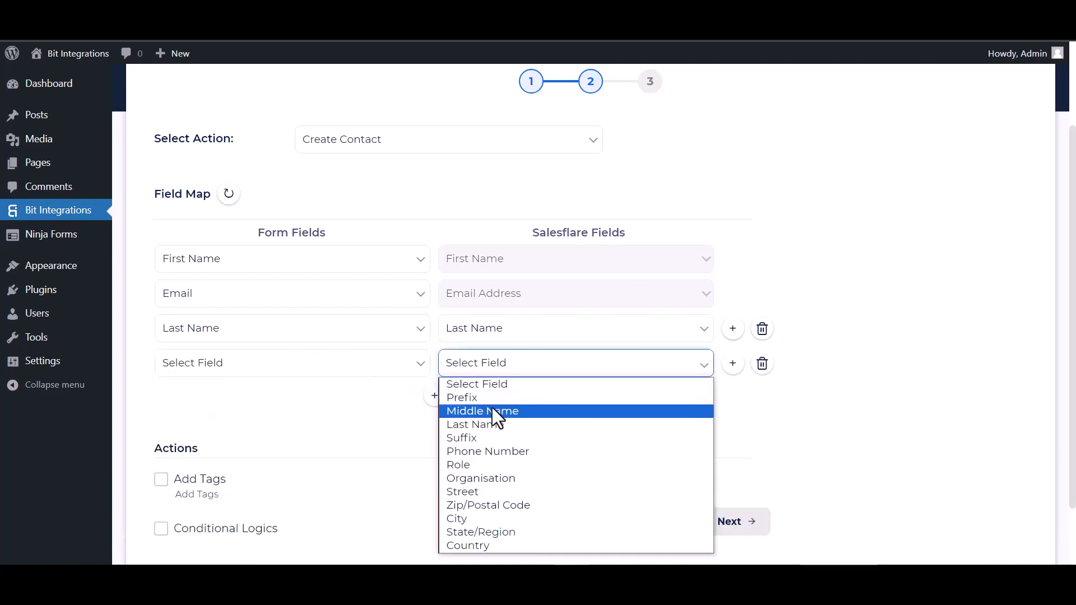
click(472, 451)
click(371, 375)
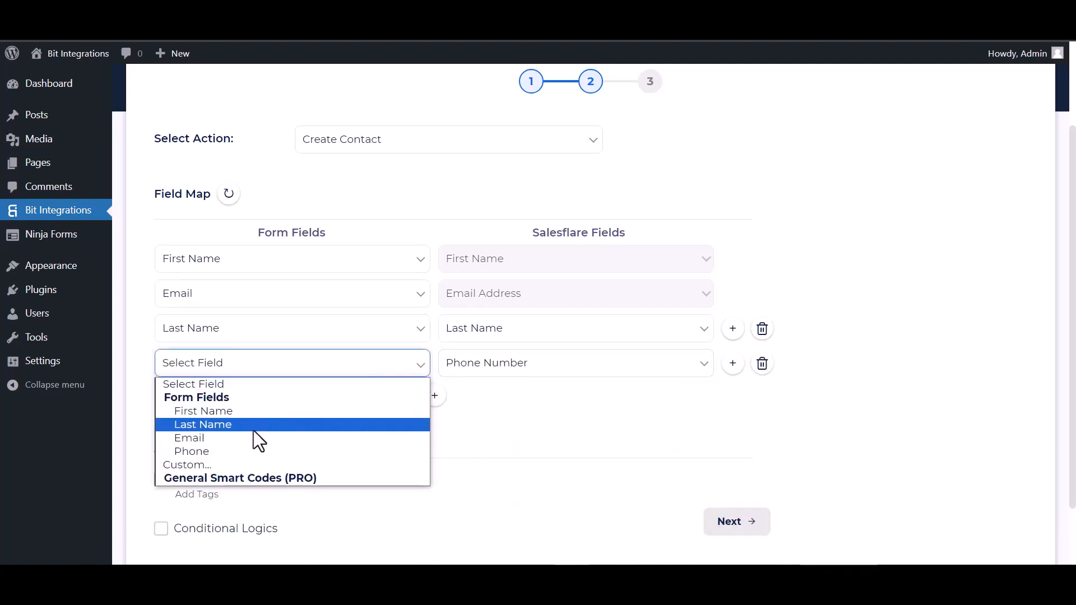
click(207, 449)
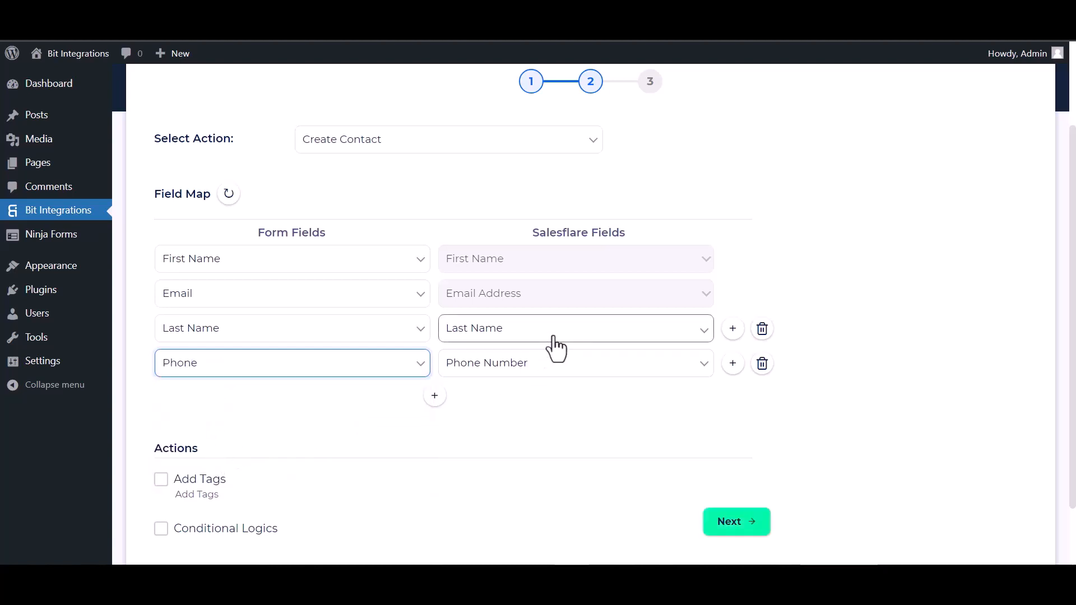
Step: Leave Conditional Logics off, go to the final step, and finish and save the integration
scroll(437, 380, down, 2)
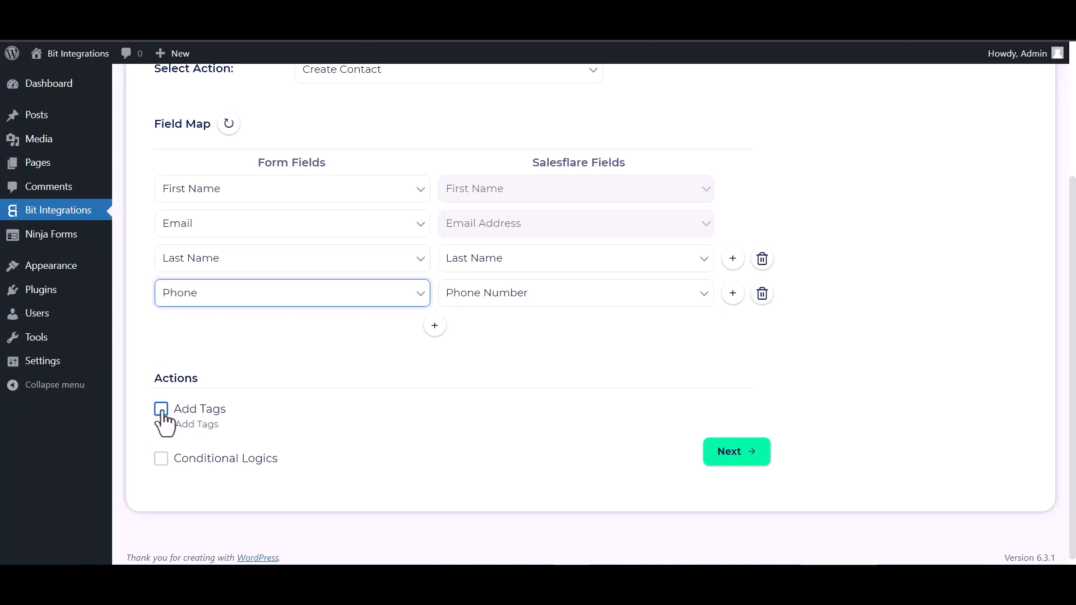
click(161, 458)
scroll(252, 415, down, 4)
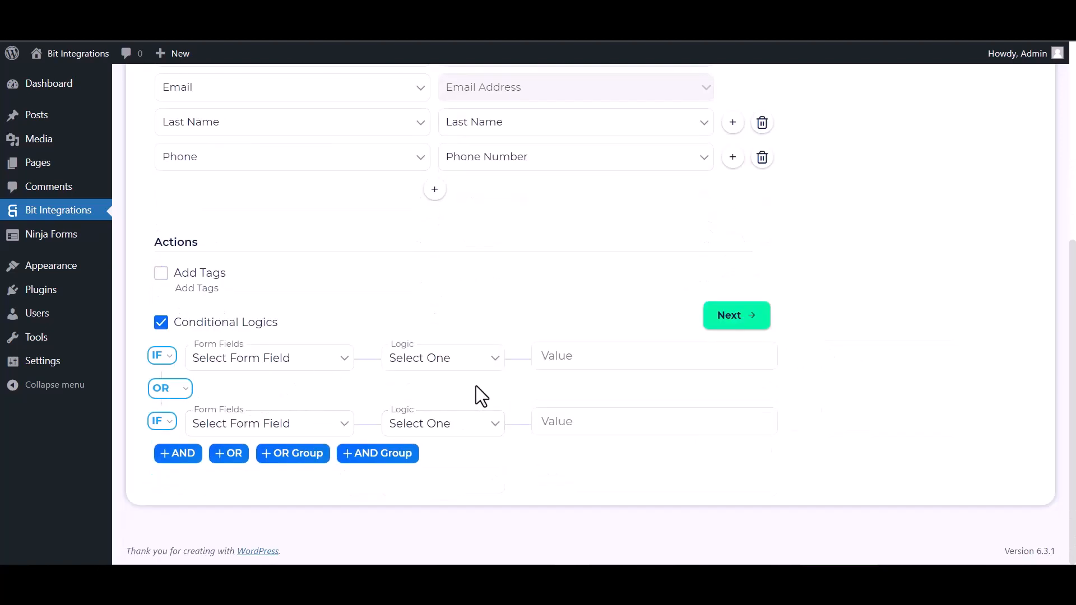
click(161, 322)
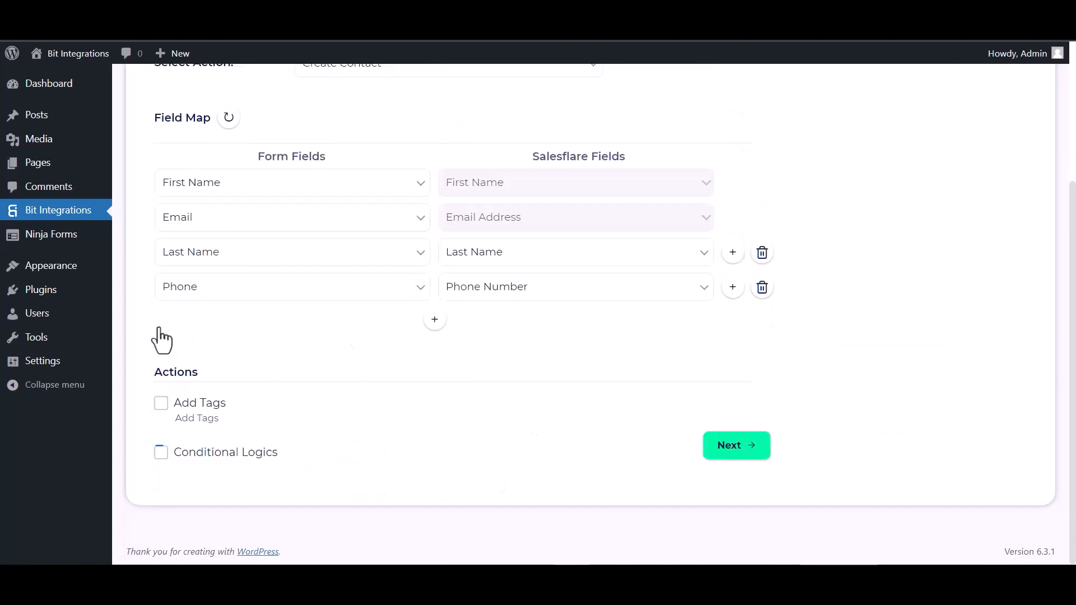
click(728, 452)
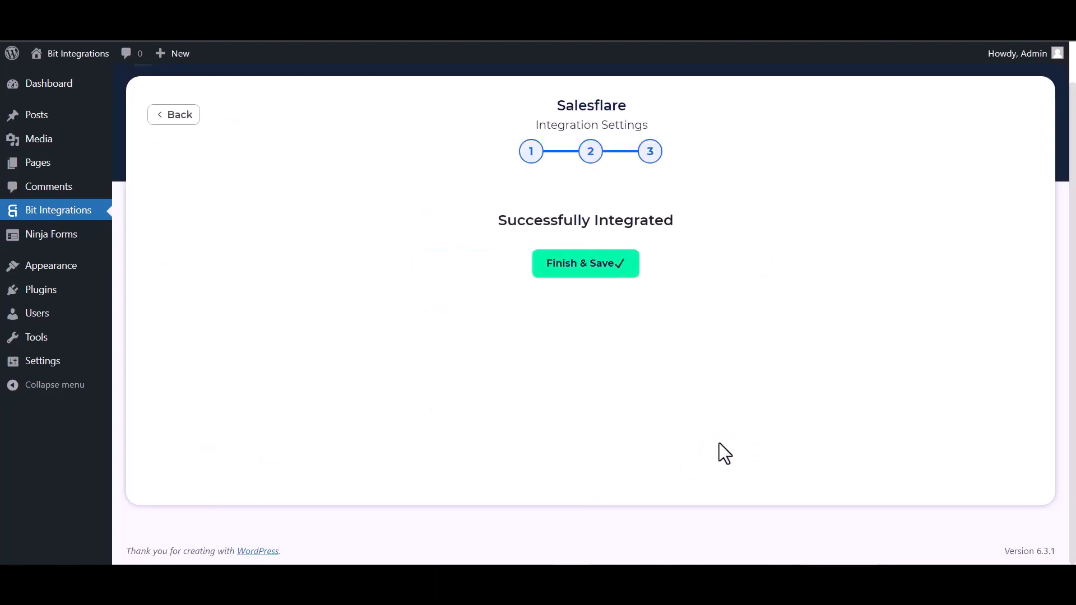
click(605, 267)
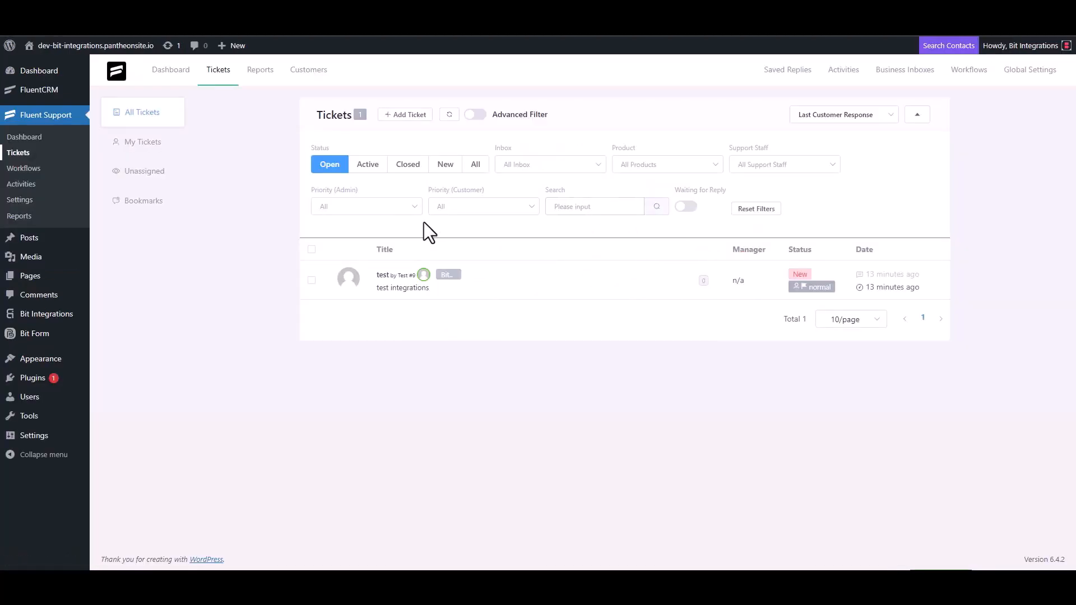
Step: Start a new ticket, look up the customer's e-mail, and choose to create a new contact
click(408, 115)
click(390, 148)
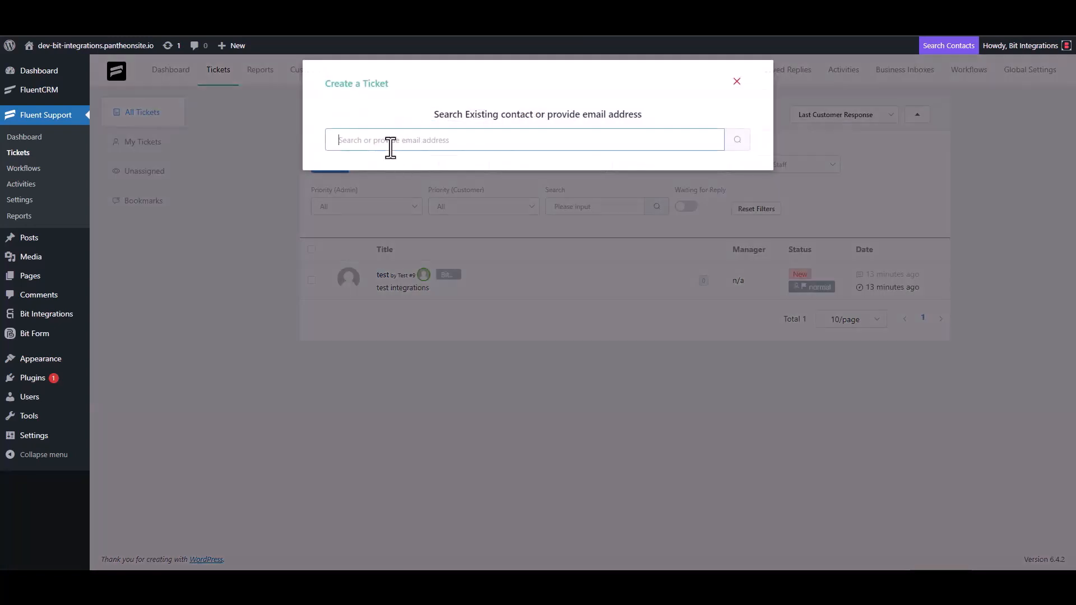
click(737, 141)
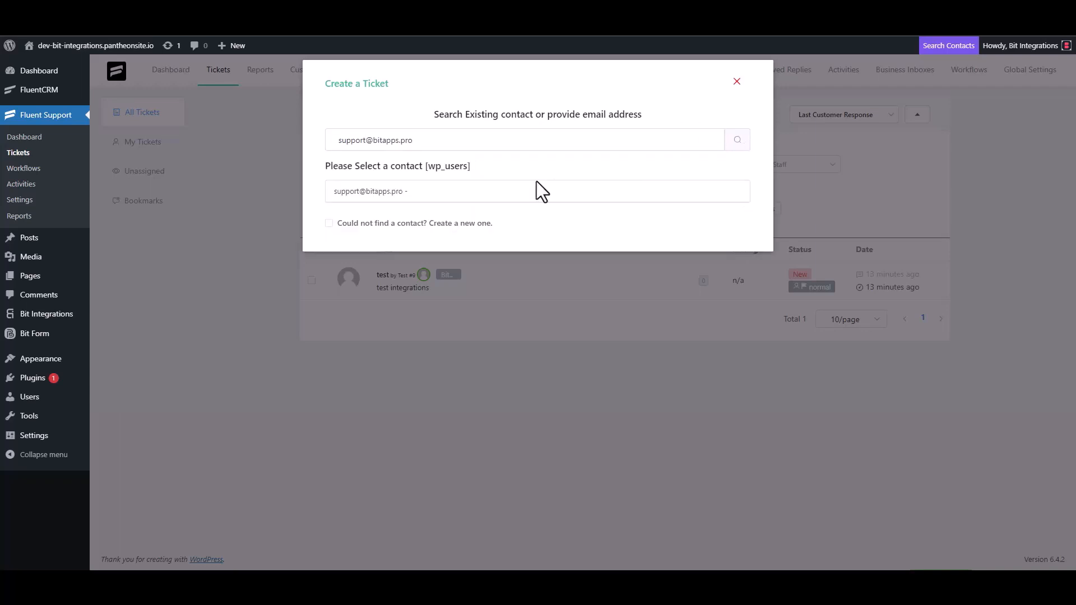
click(372, 224)
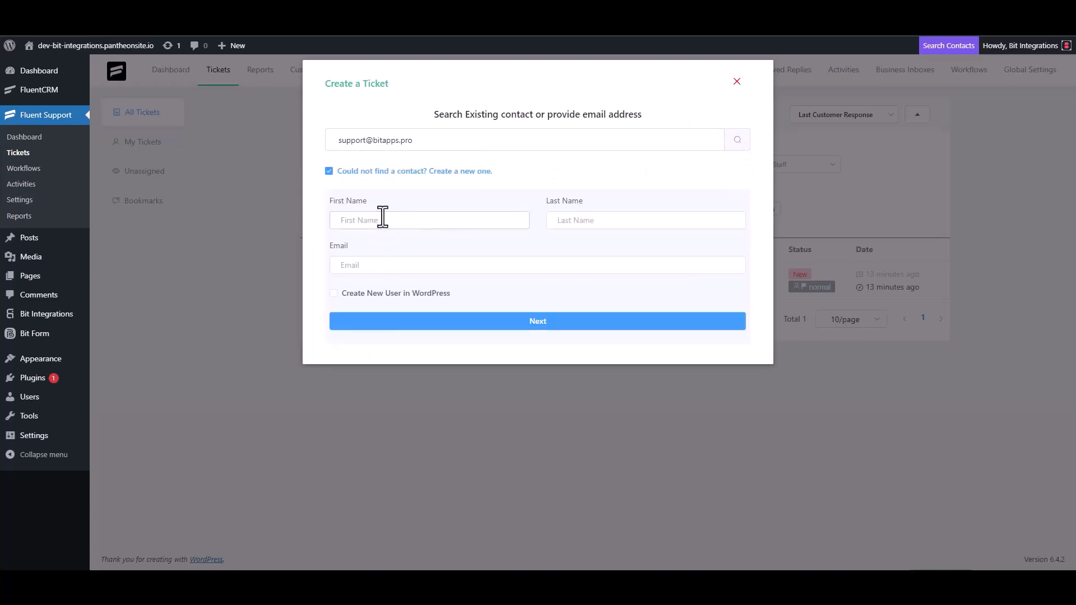
Step: Fill in the contact as first name 'Bit', last name 'Integrations', with their e-mail, and continue
click(382, 218)
text(Bi)
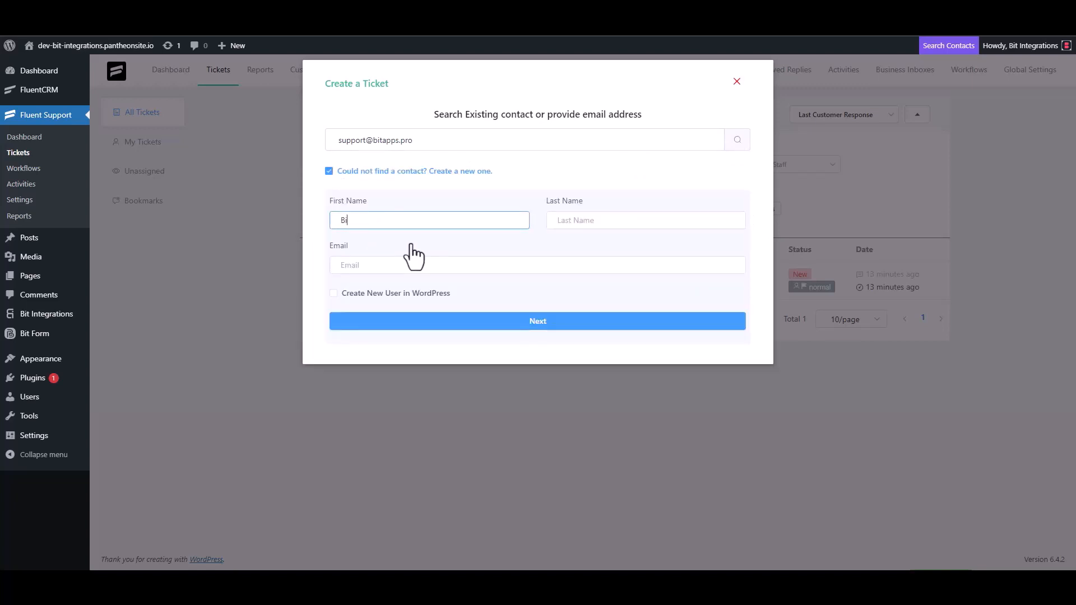
text(t)
click(577, 222)
text(U)
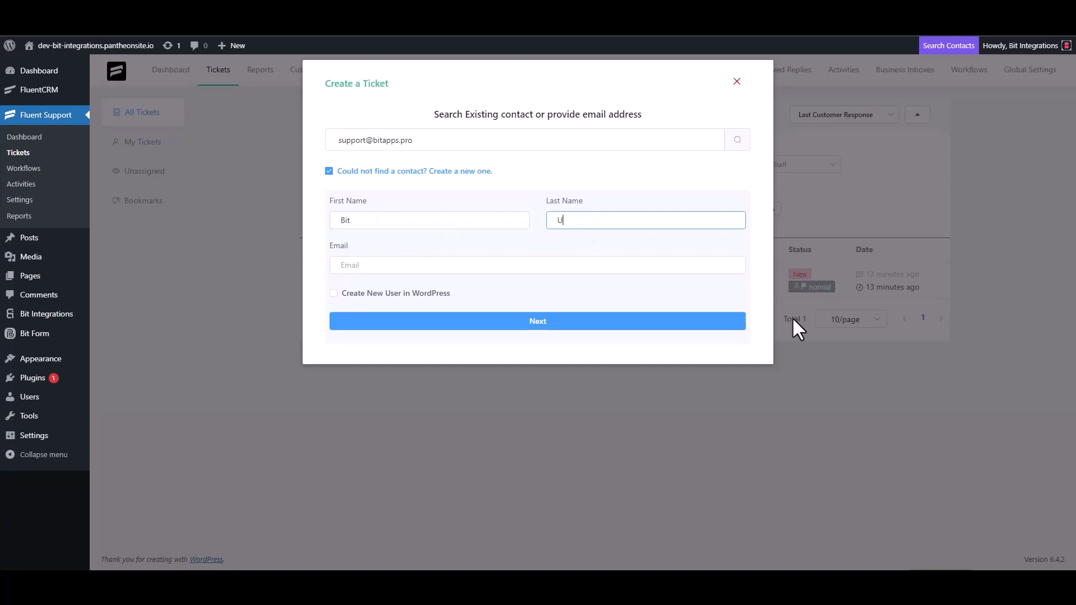
key(BackSpace)
text(Integrations)
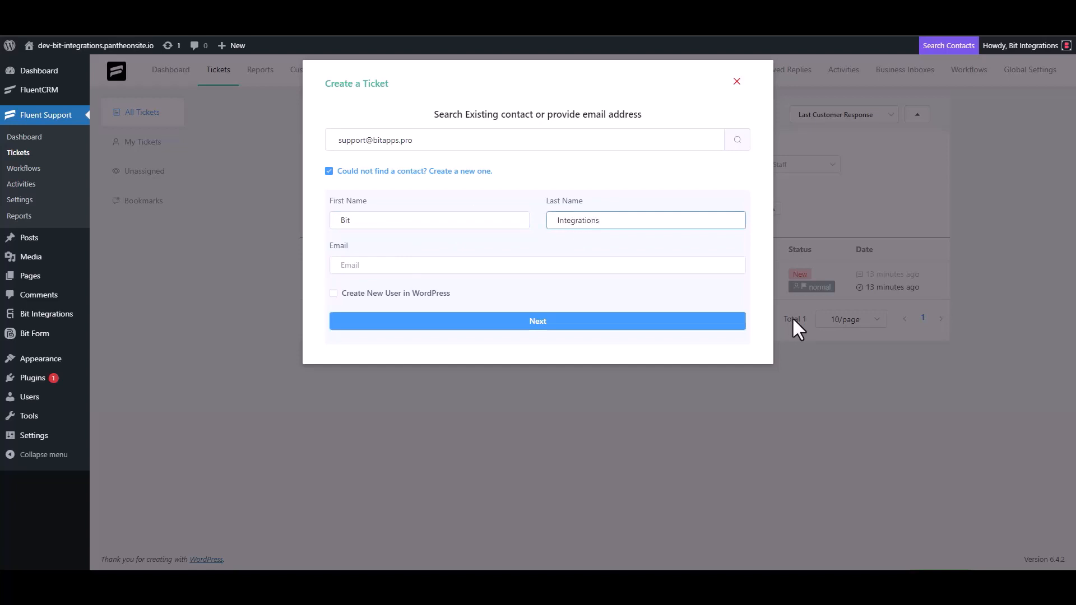
click(425, 265)
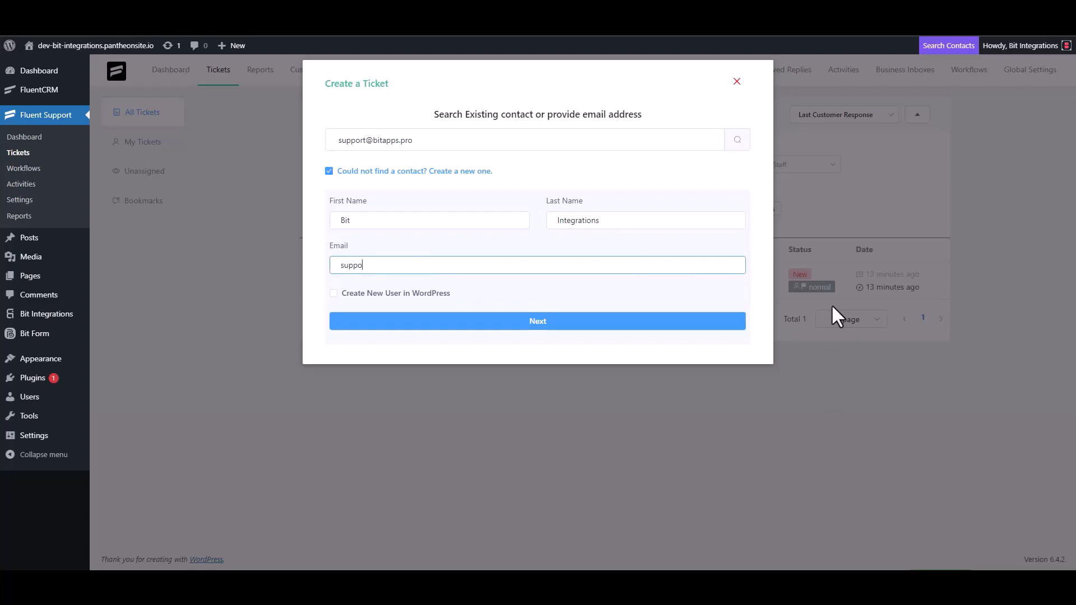
click(571, 324)
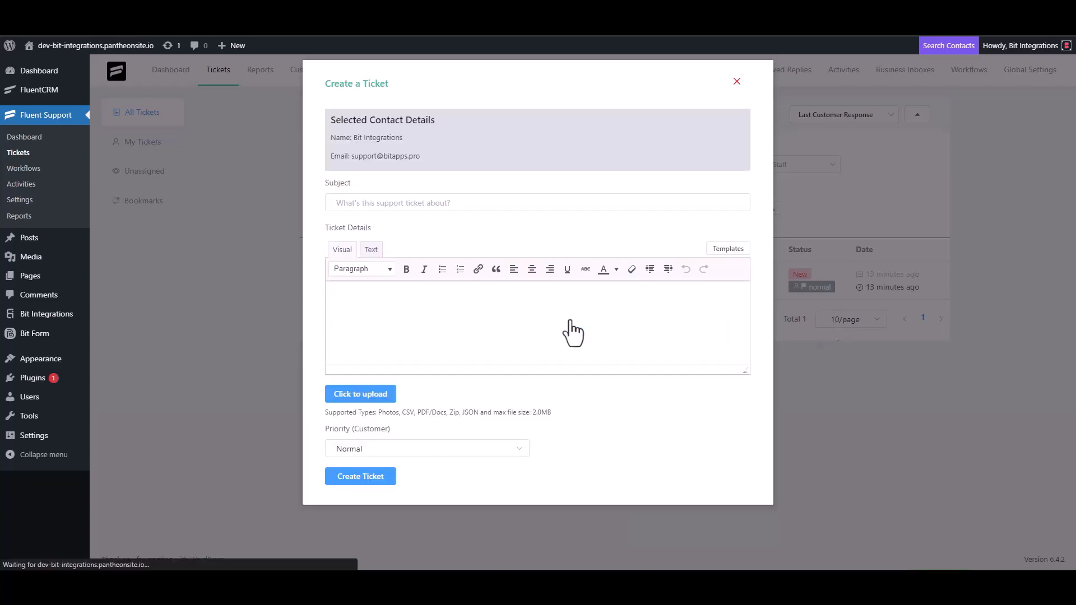
Step: Create the ticket with subject 'bit integrations' and details 'bit Integrations'
click(412, 203)
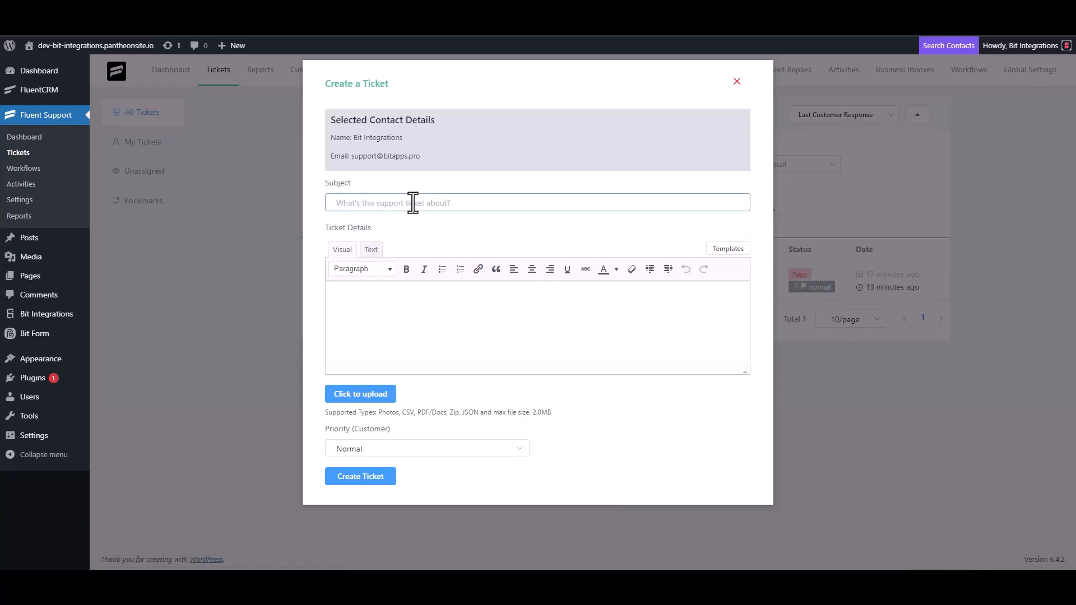
text(bit integrations)
click(391, 296)
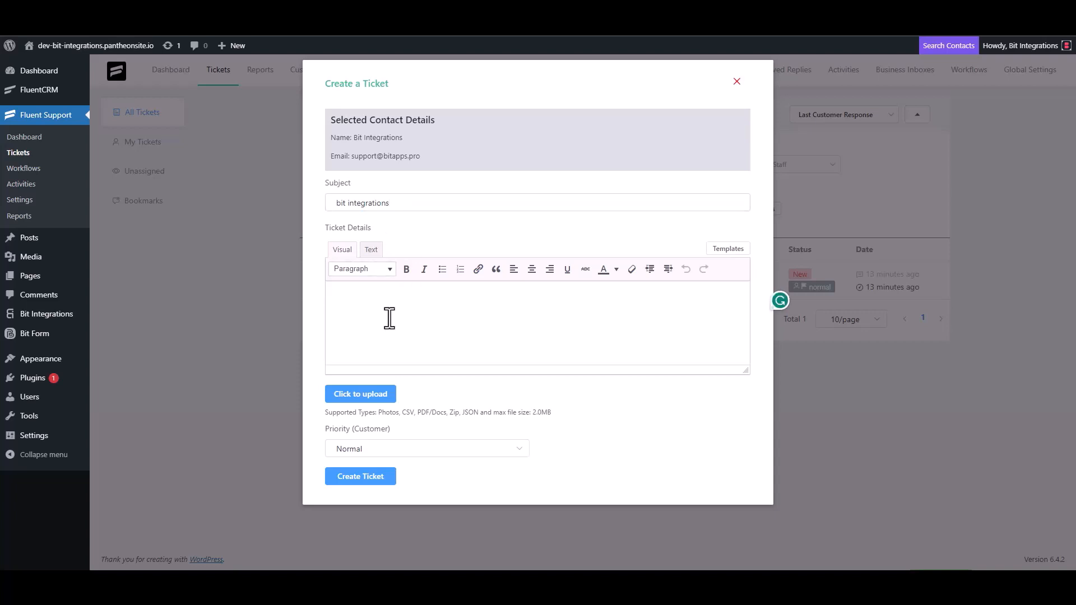
text(bit Integrations)
click(360, 479)
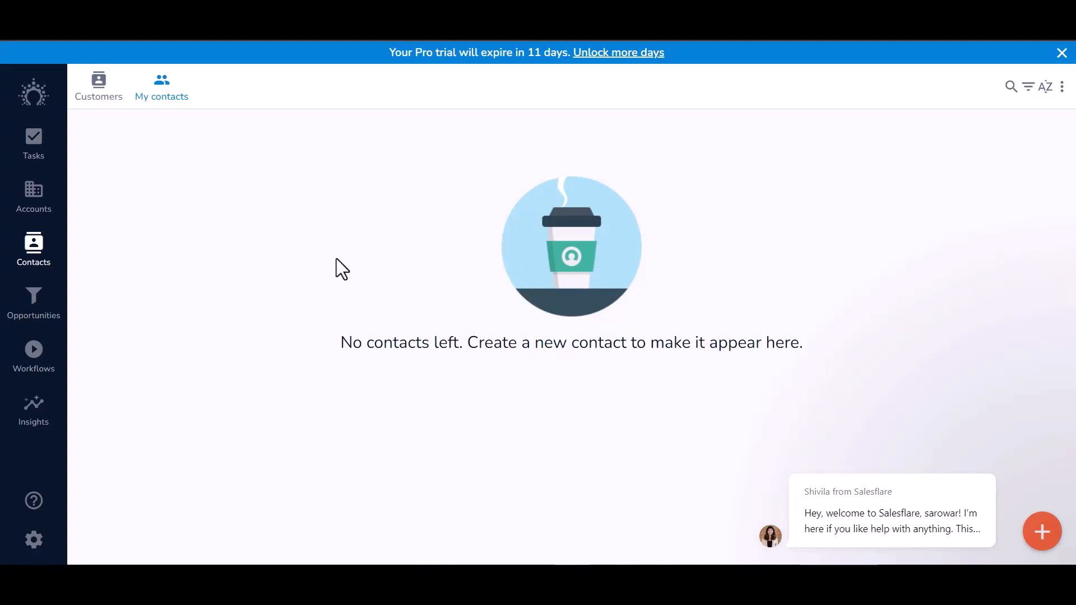
Step: Switch Salesflare's contacts view from Customers to My contacts to find the new Bit Integrations contact
click(100, 90)
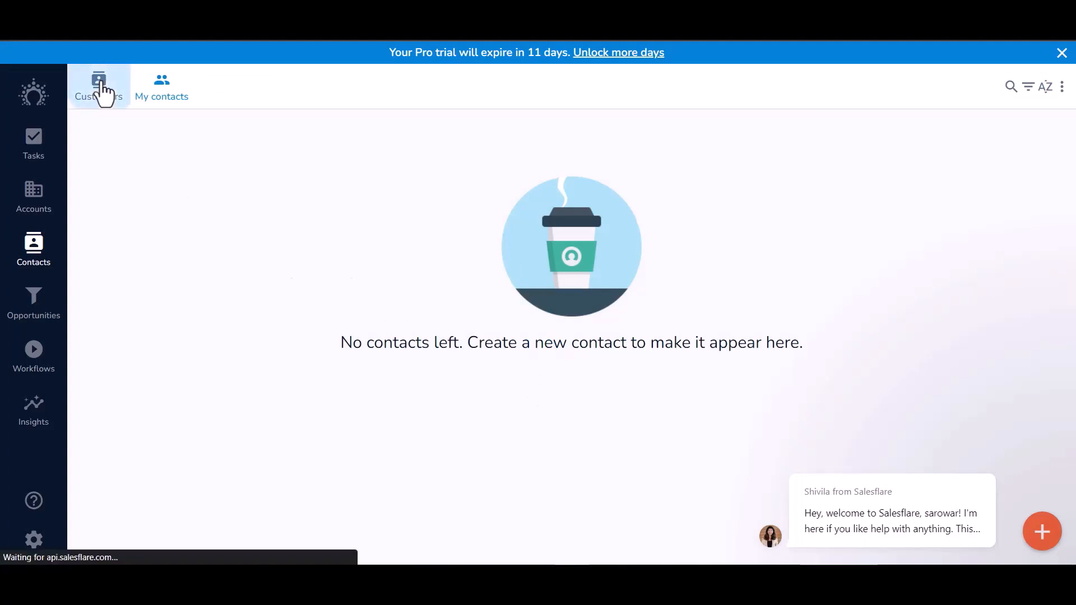
click(160, 90)
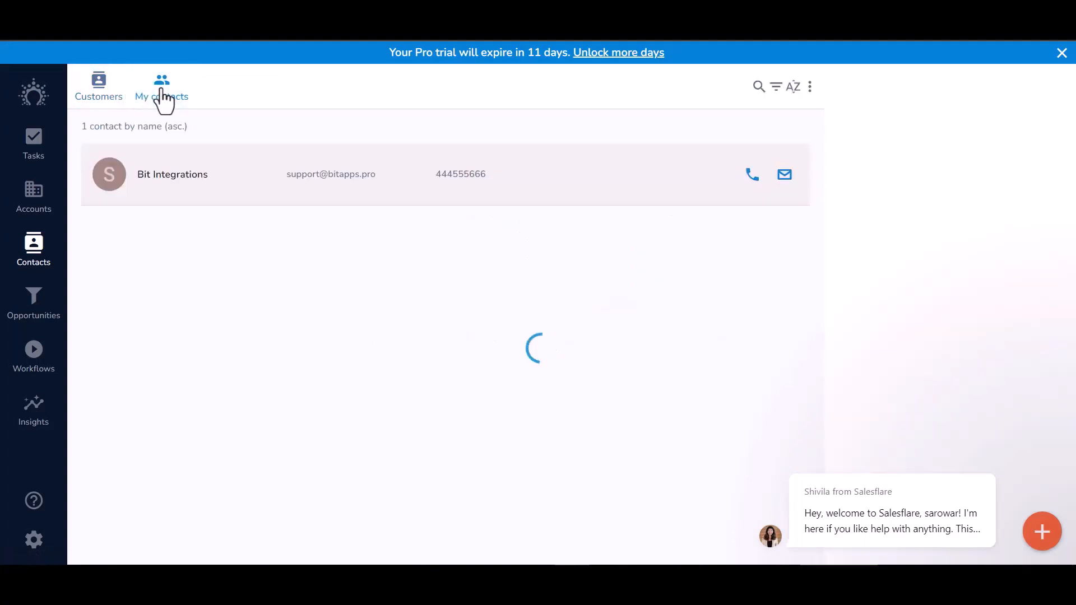